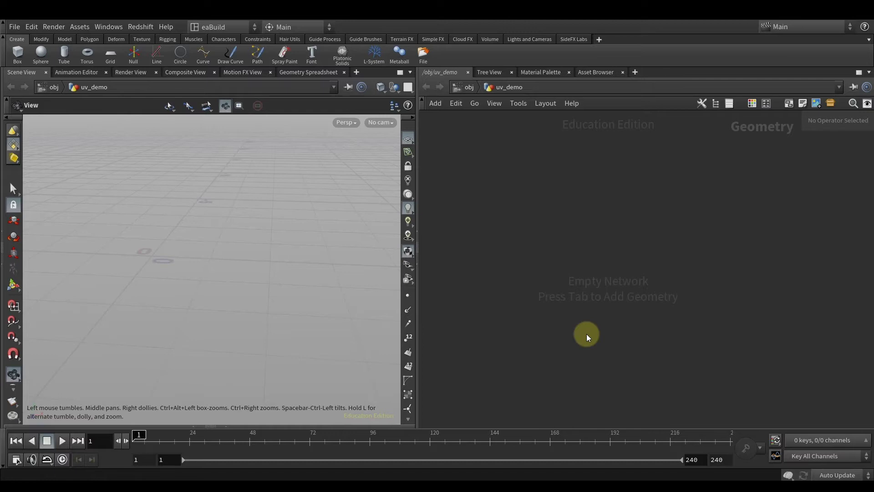
Add a Box node to the empty uv_demo geometry network
key("Tab")
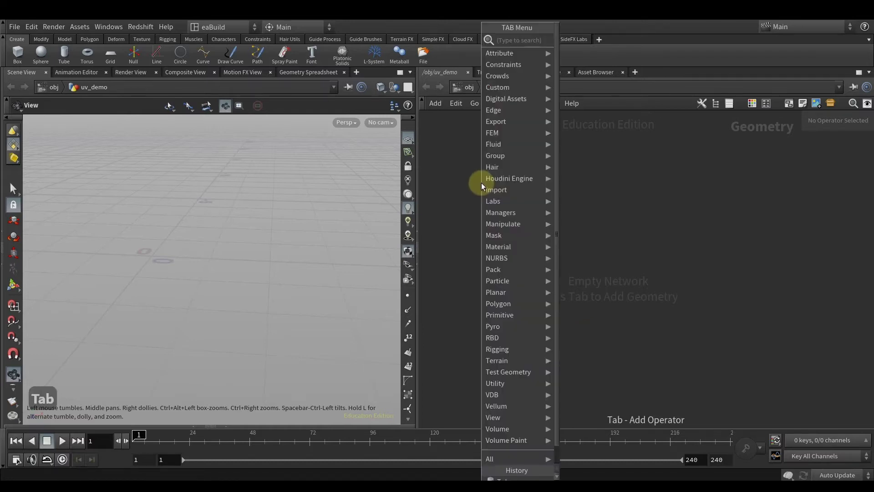
type("box")
key("Return")
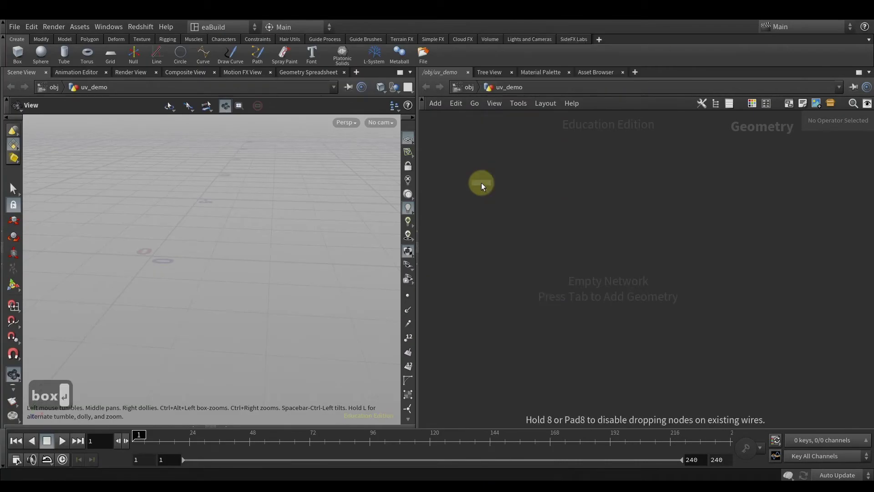
left_click(481, 183)
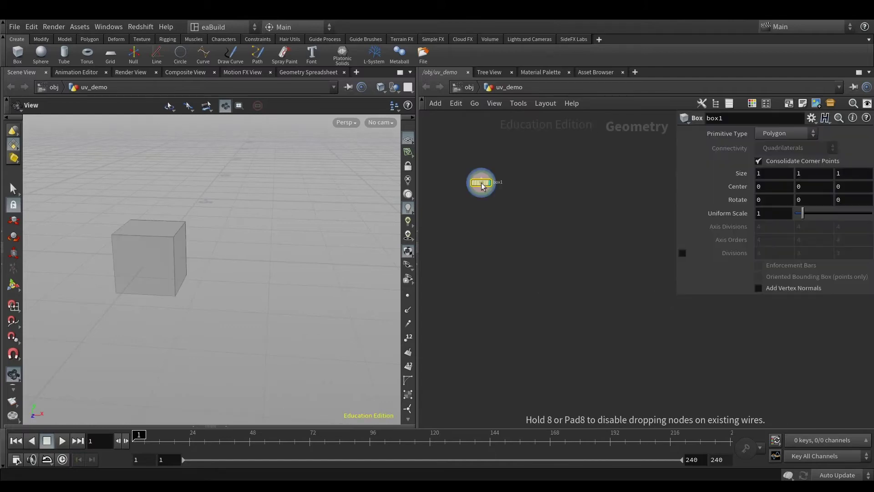
Add a Tube node beside the box, with primitive type Polygon and orientation X Axis
key("Tab")
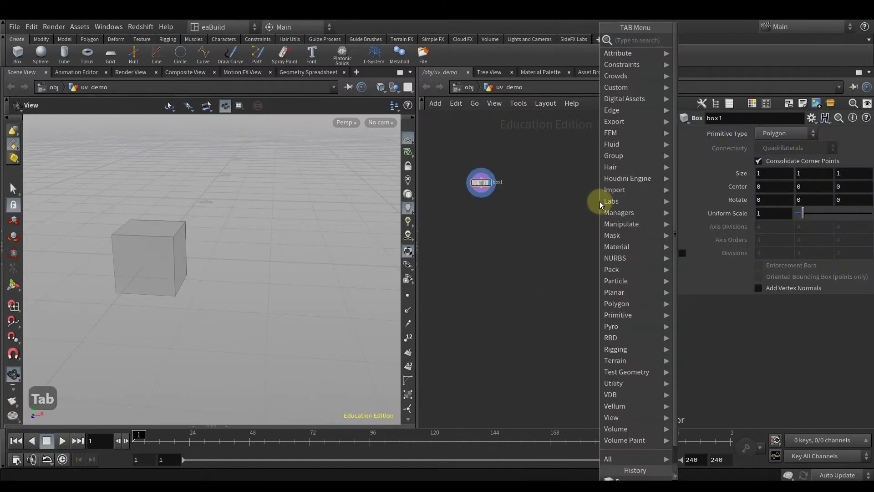
type("tube")
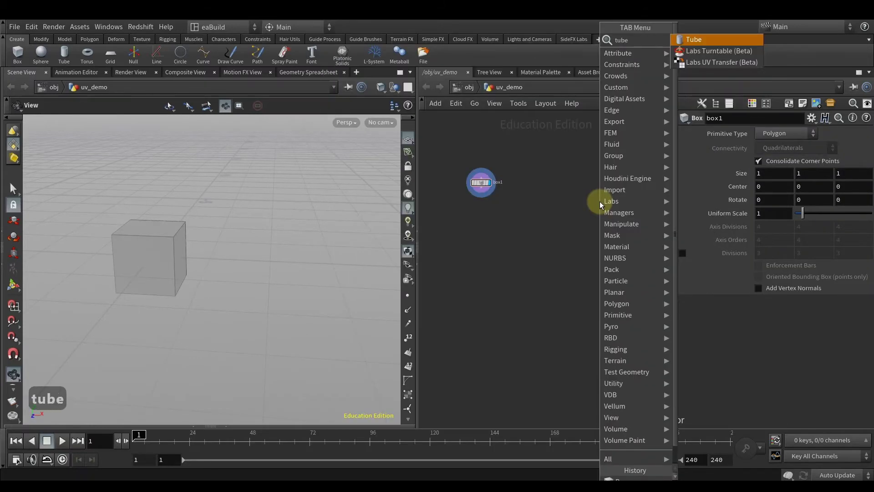
key("Return")
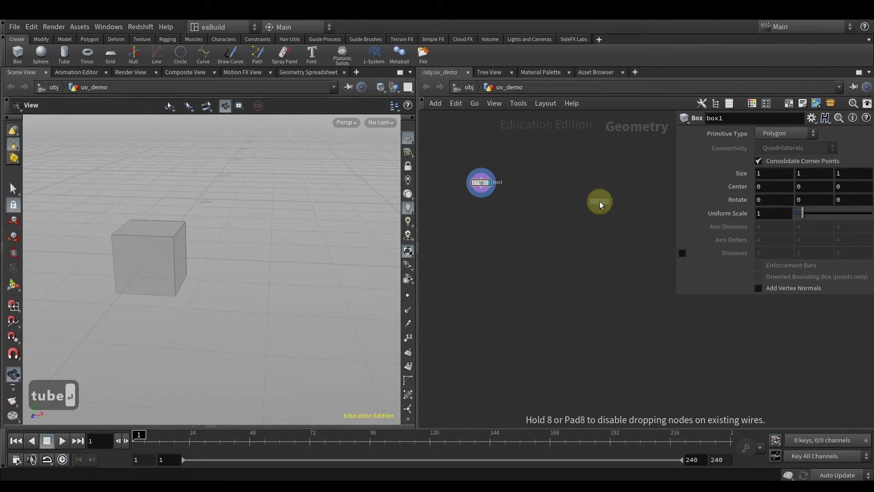
left_click(576, 181)
left_click(759, 132)
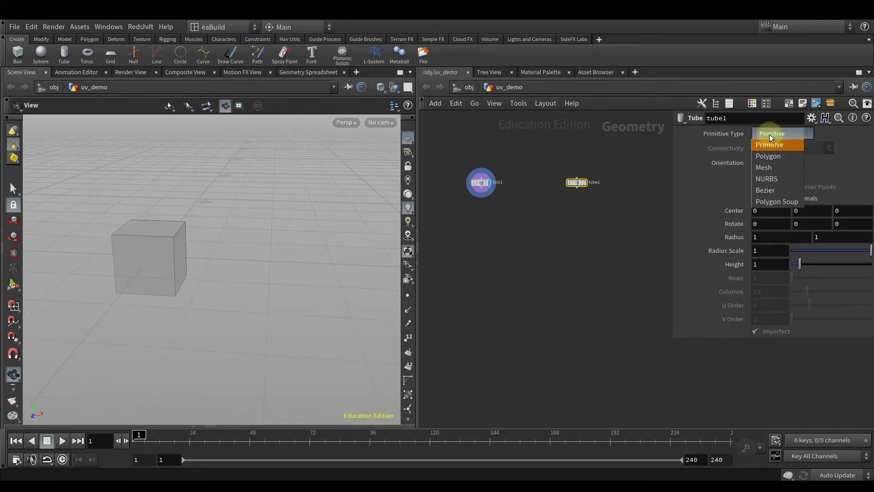
left_click(756, 156)
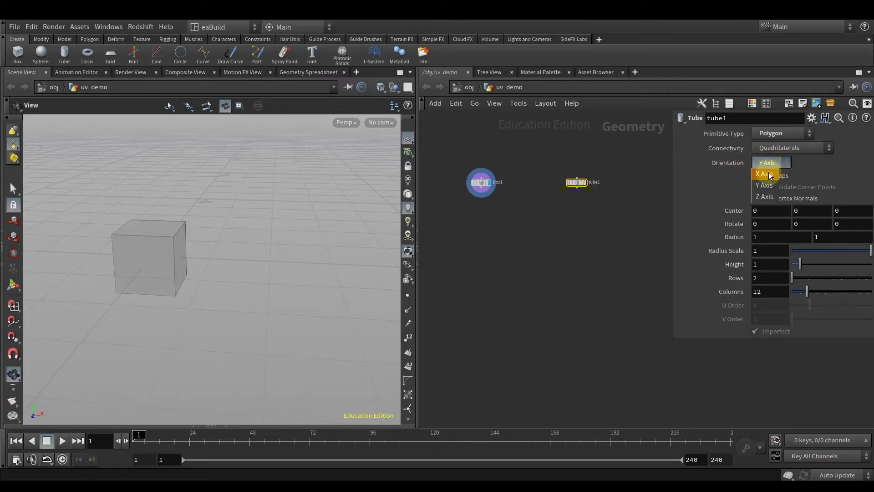
left_click(769, 175)
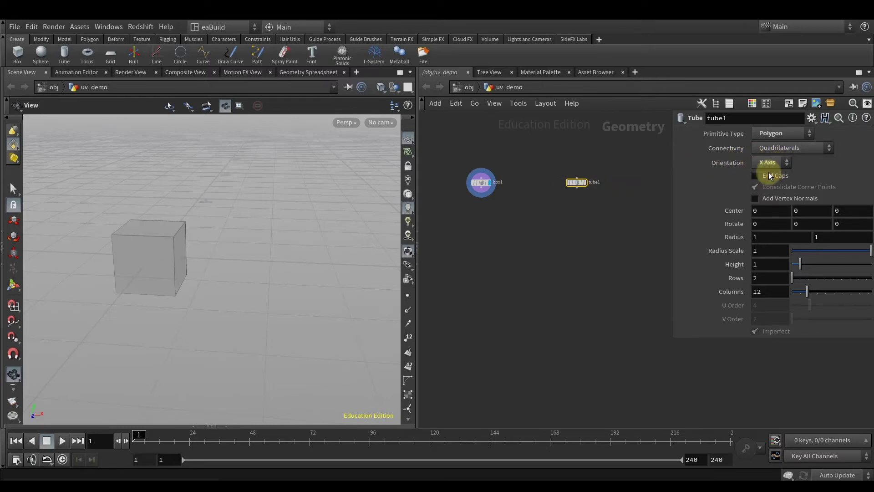
Display the tube and set its height to 4.23 and its radius scale to 0.5
left_click(586, 182)
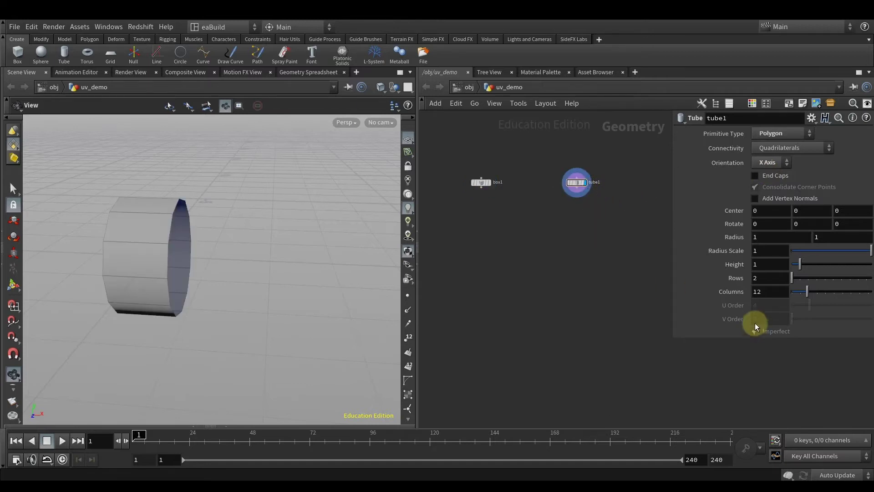
left_click_drag(800, 264, 825, 253)
double_click(772, 251)
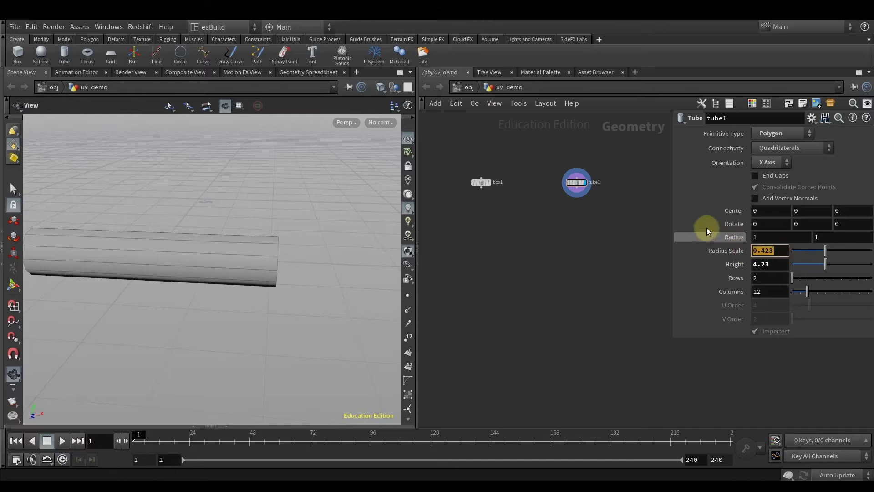
type("0.5")
key("Return")
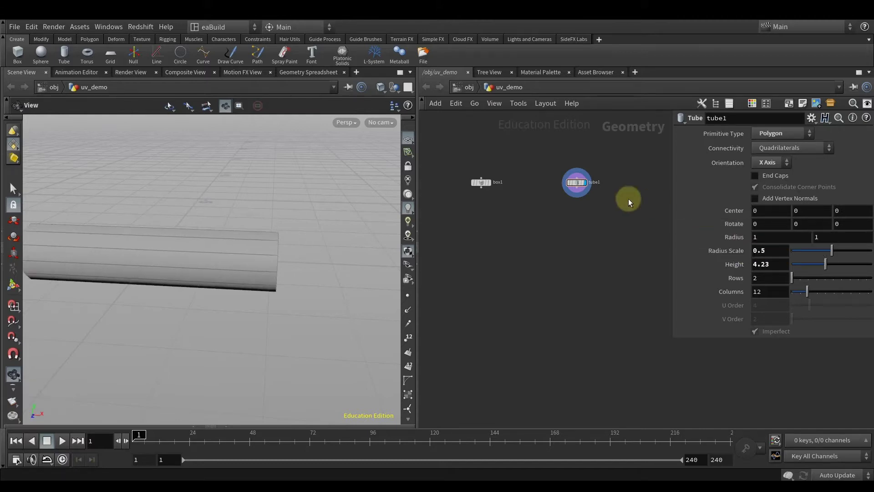
Set the box's primitive type to Polygon Mesh and its uniform scale to 2, and display the box
left_click(485, 183)
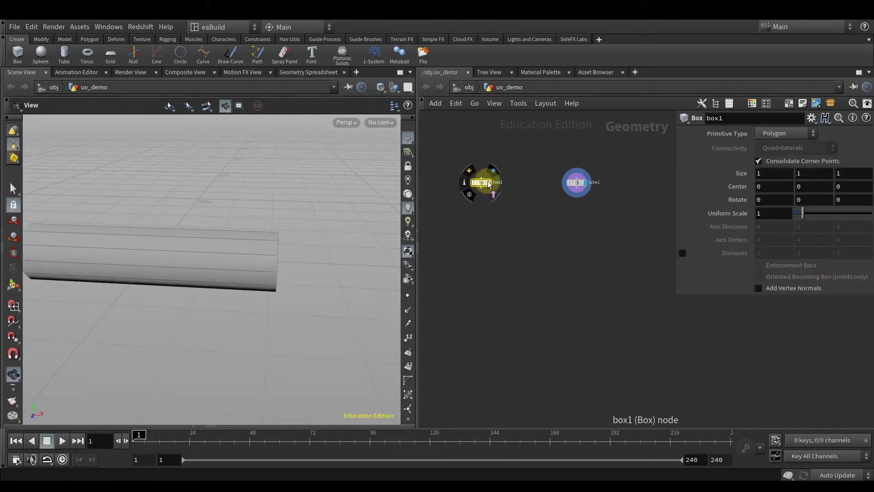
left_click(771, 133)
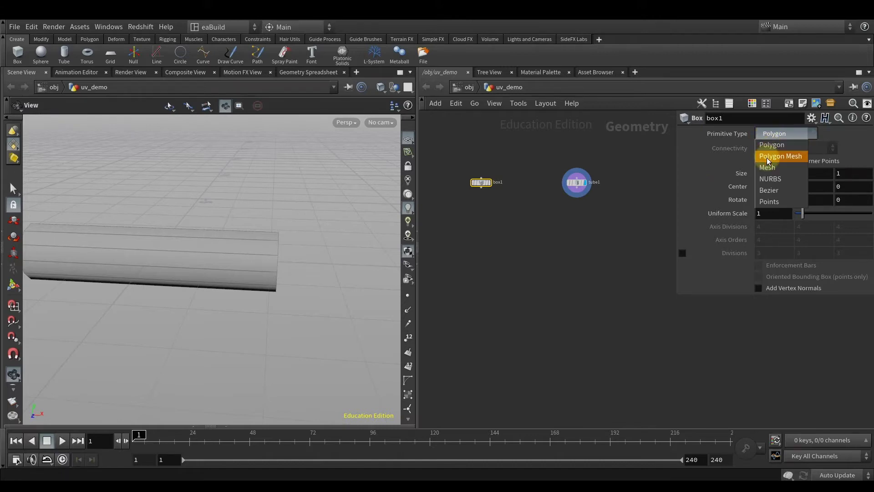
left_click(768, 156)
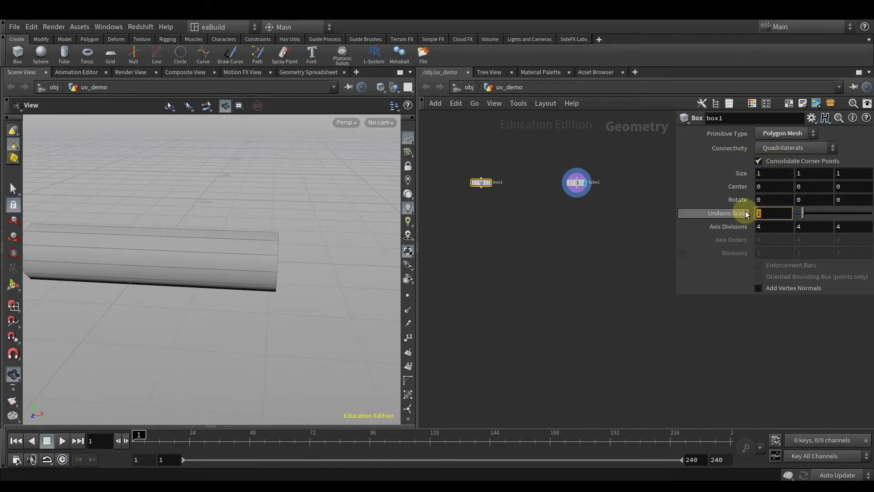
type("2")
key("Return")
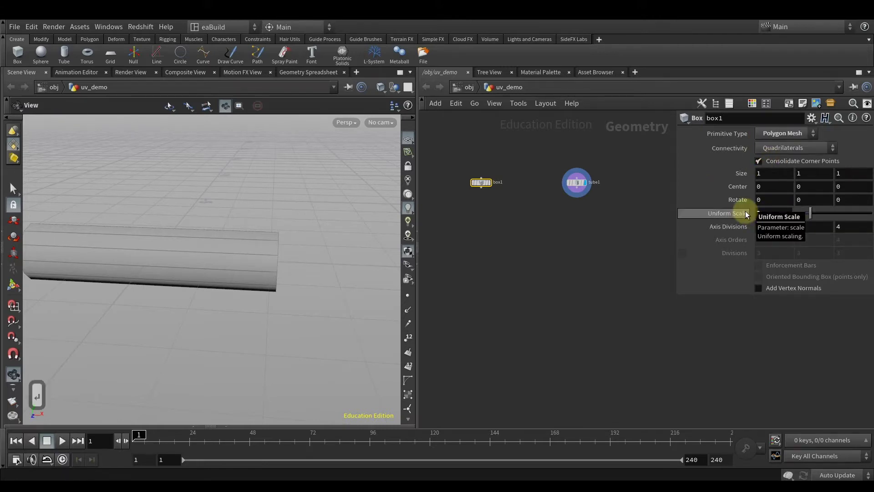
left_click(492, 187)
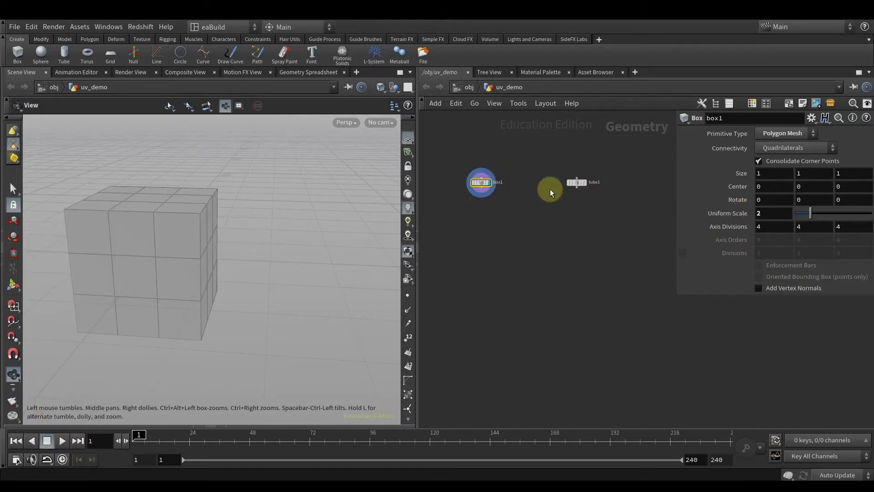
Move the tube node closer to the box node and add a Transform node below it, wired to the tube's output
left_click_drag(576, 186, 545, 189)
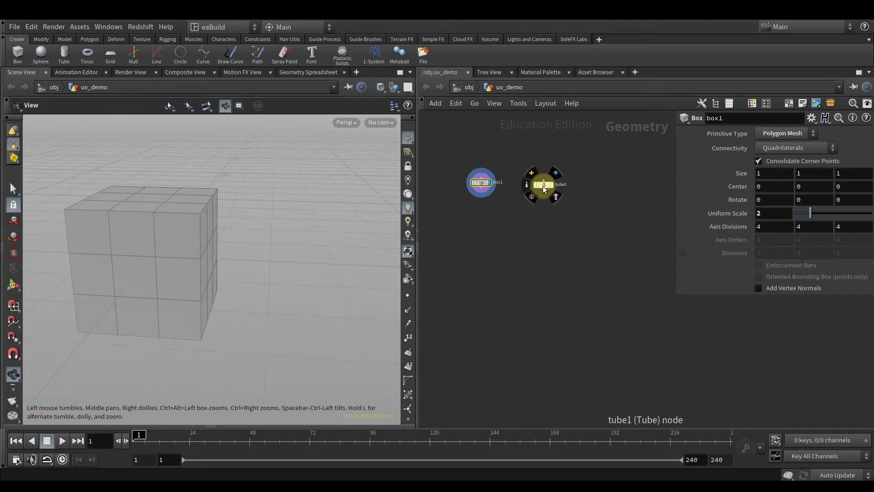
left_click(523, 209)
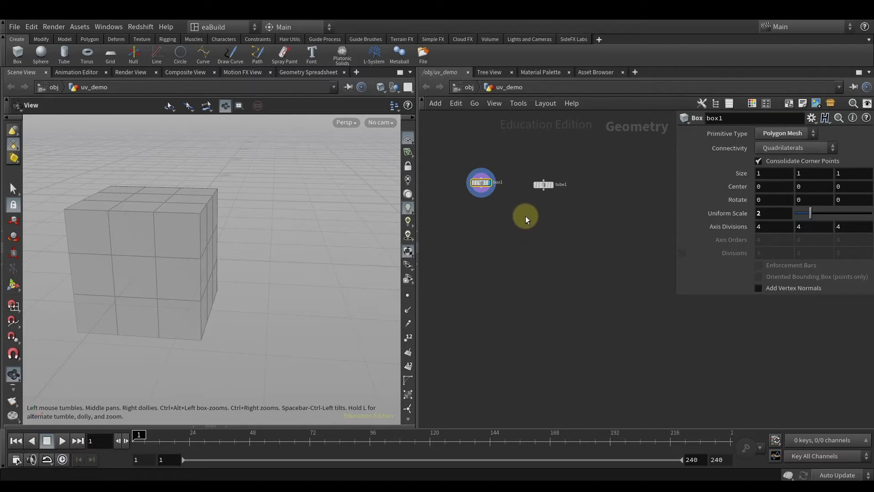
key("Tab")
type("tran")
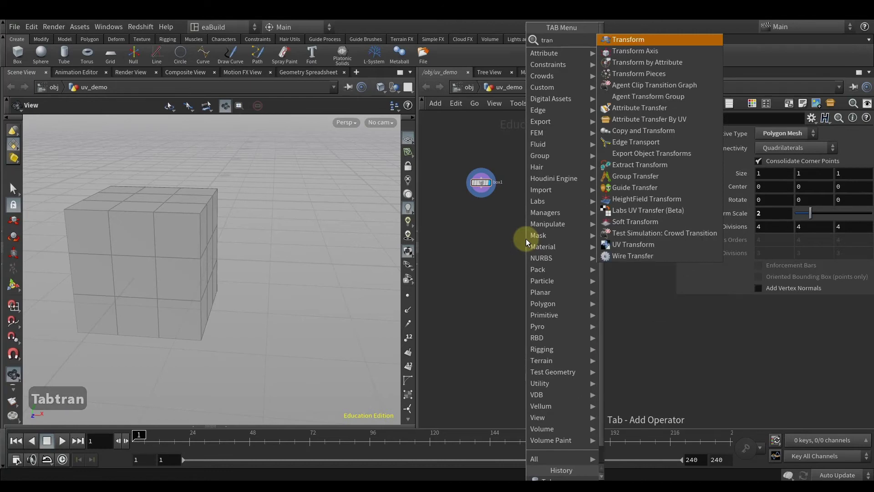
key("Return")
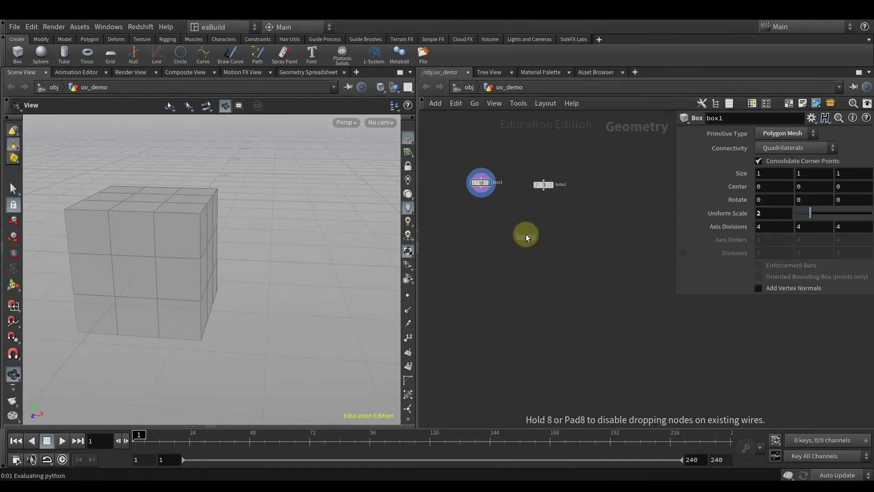
left_click(545, 207)
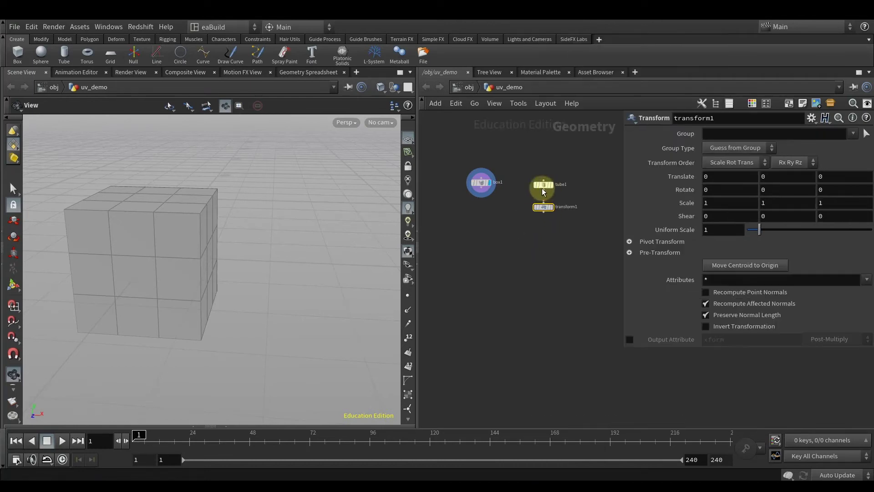
left_click_drag(543, 190, 546, 200)
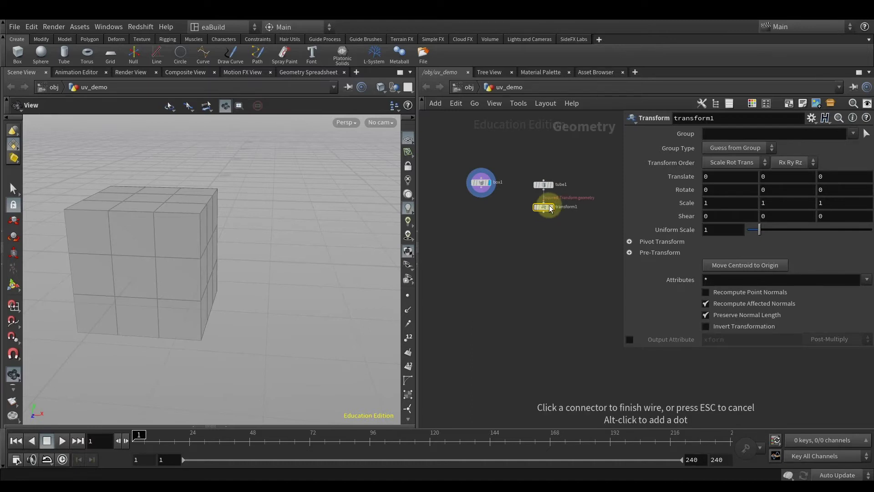
scroll(552, 228, "up", 3)
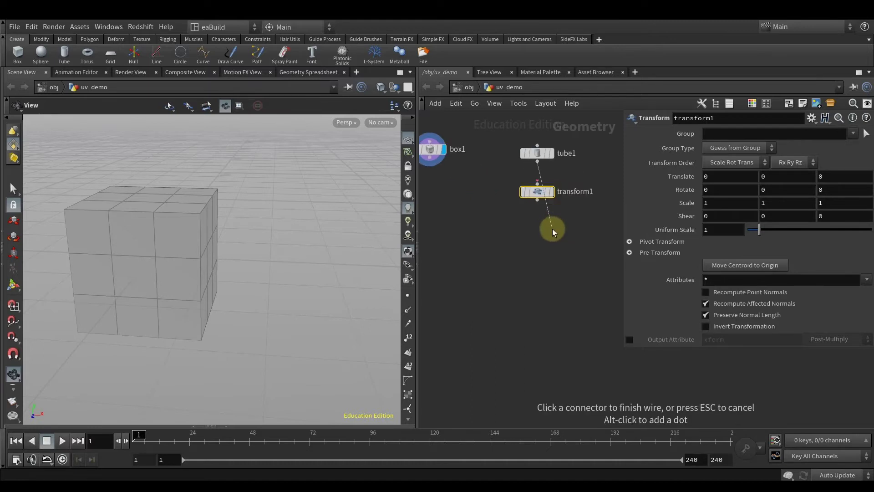
left_click(541, 185)
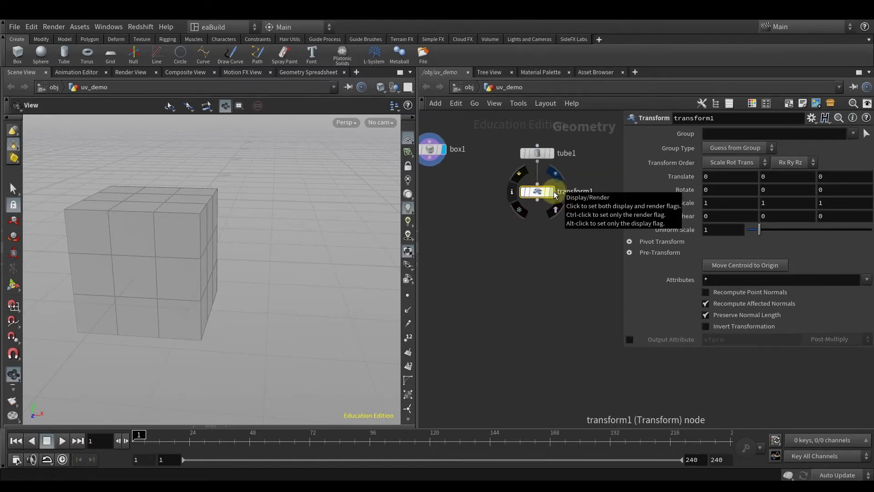
Display the transformed tube and translate it 2.4 in X, checking its overlap with the box temporarily shown as a template
left_click(553, 192)
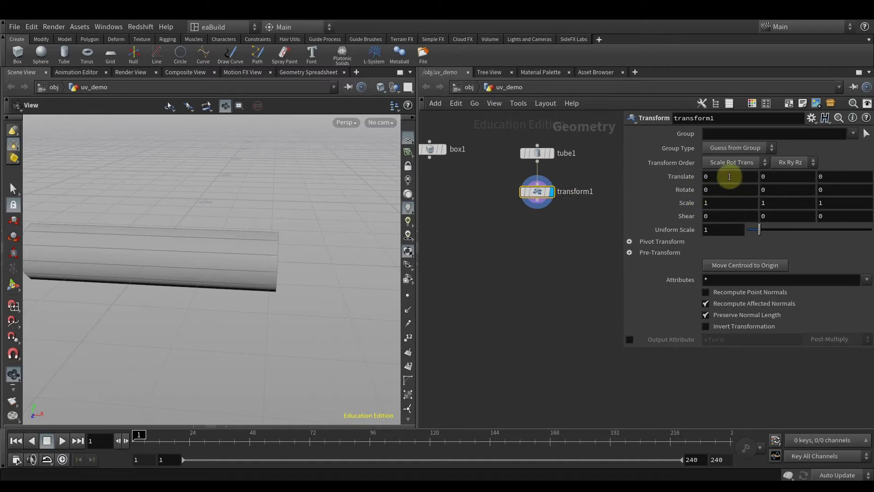
middle_click_drag(727, 177, 856, 174)
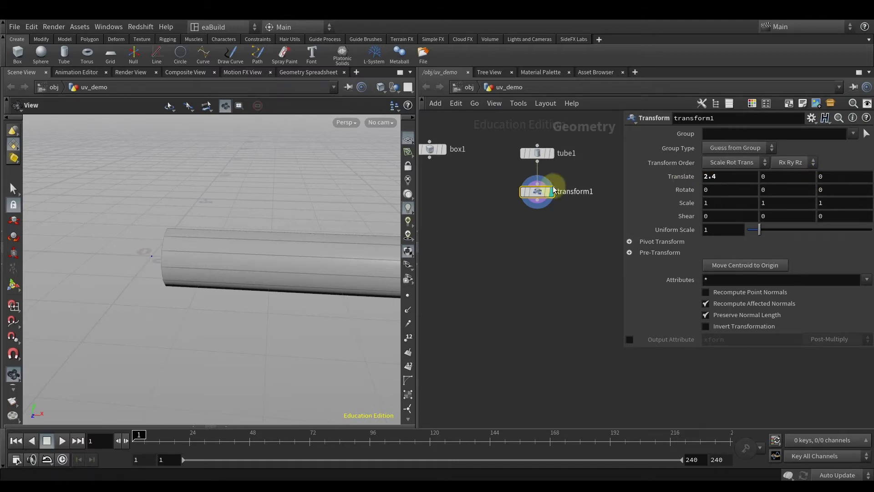
left_click(441, 151)
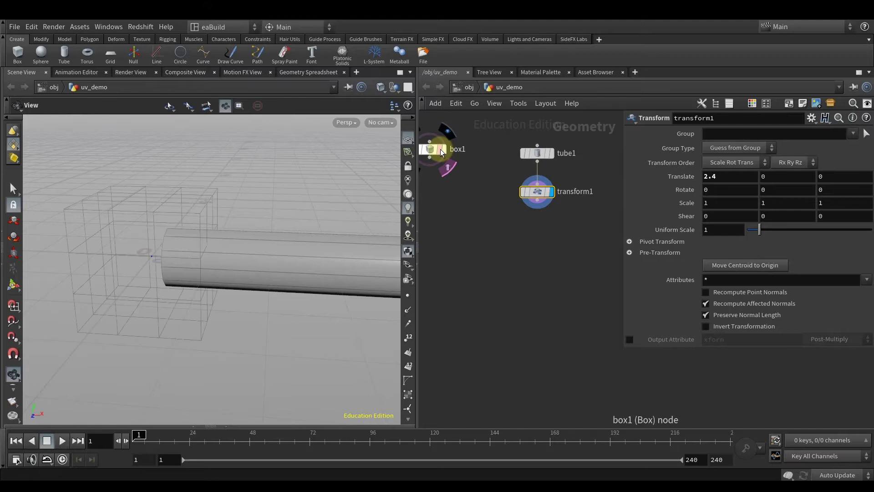
left_click_drag(260, 236, 185, 316)
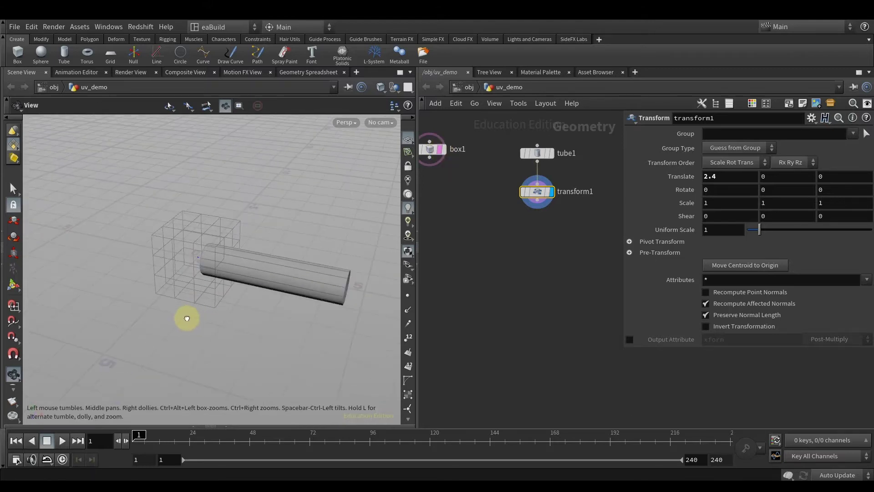
left_click(440, 151)
middle_click_drag(493, 256, 498, 274)
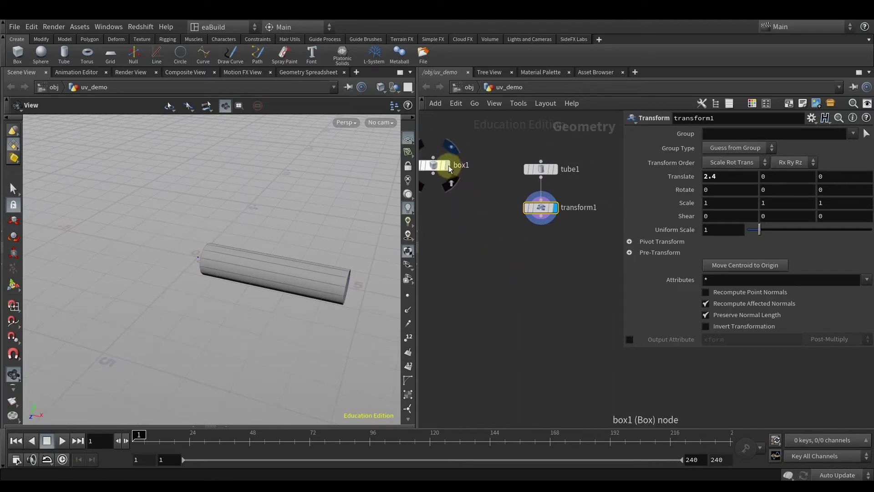
Display the box again, move its node closer to the tube branch, and add a Boolean node below both branches
left_click(450, 168)
left_click_drag(431, 165, 458, 185)
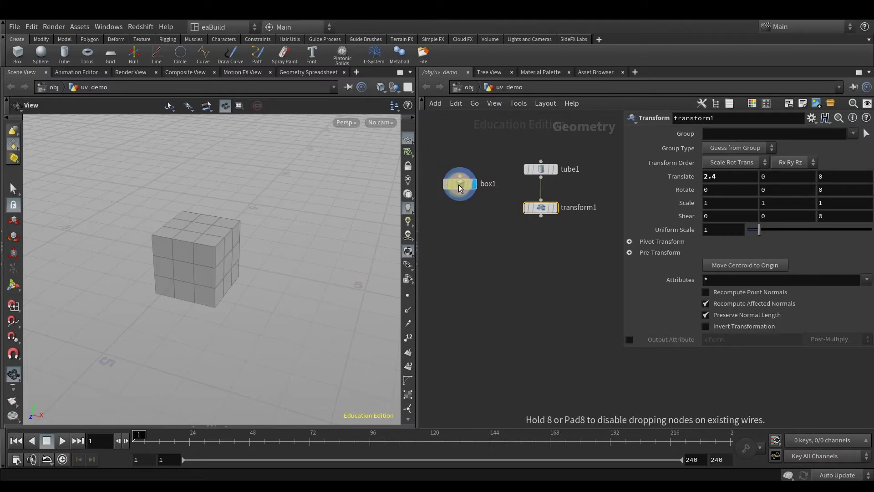
left_click(493, 262)
key("Tab")
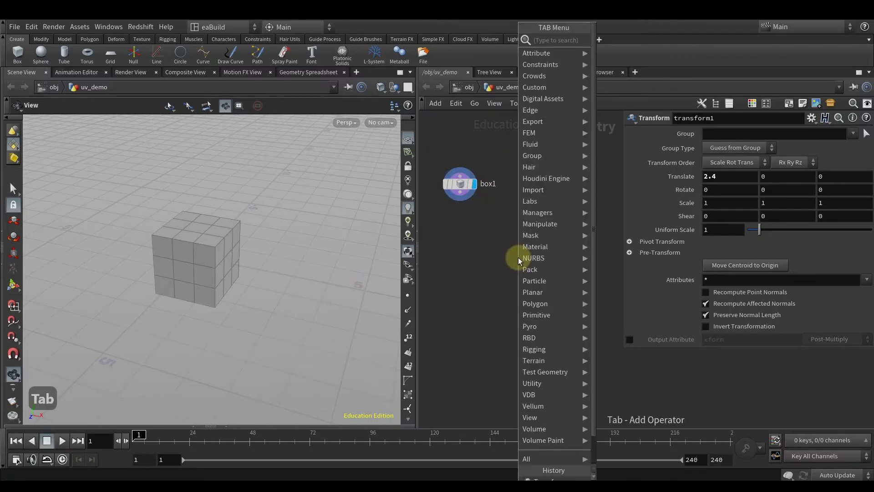
type("boole")
key("Return")
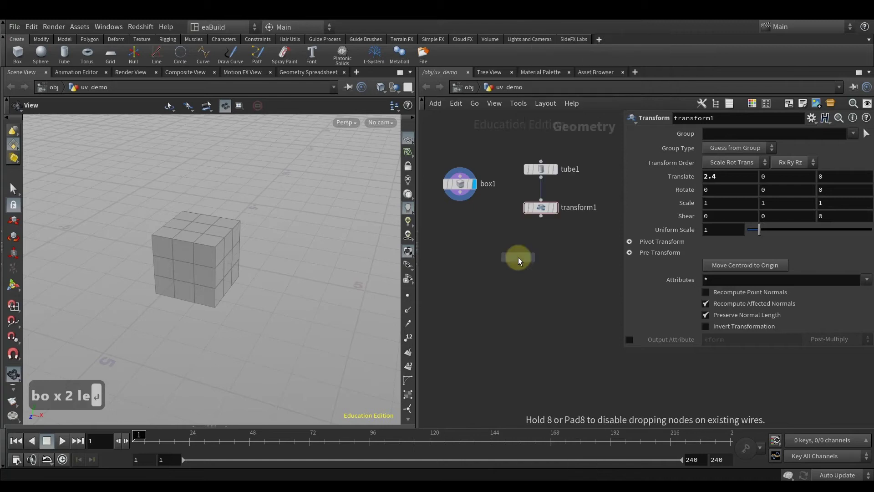
left_click(501, 247)
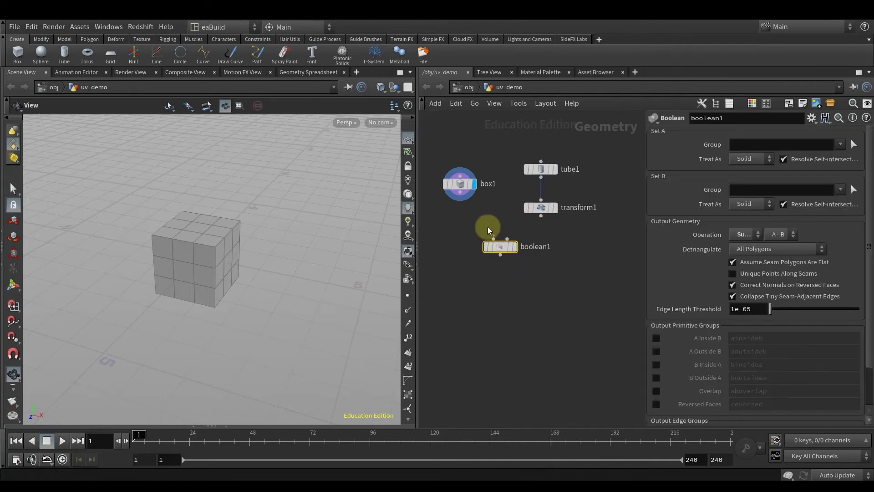
Wire the box into the Boolean's first input and the transformed tube into its second, and display the Boolean
left_click_drag(461, 199, 494, 238)
left_click_drag(544, 221, 507, 239)
left_click(518, 252)
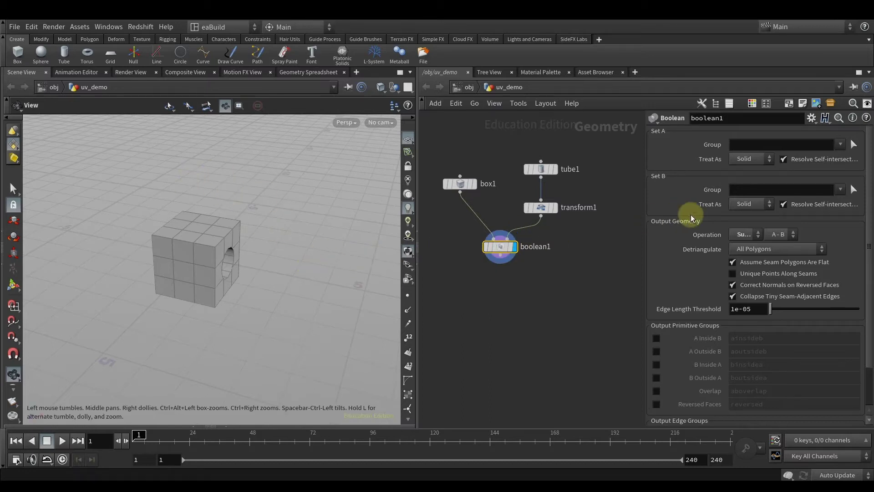
Change the Boolean's operation to Union and inspect the joined box and tube, including the tube's open end
left_click(758, 235)
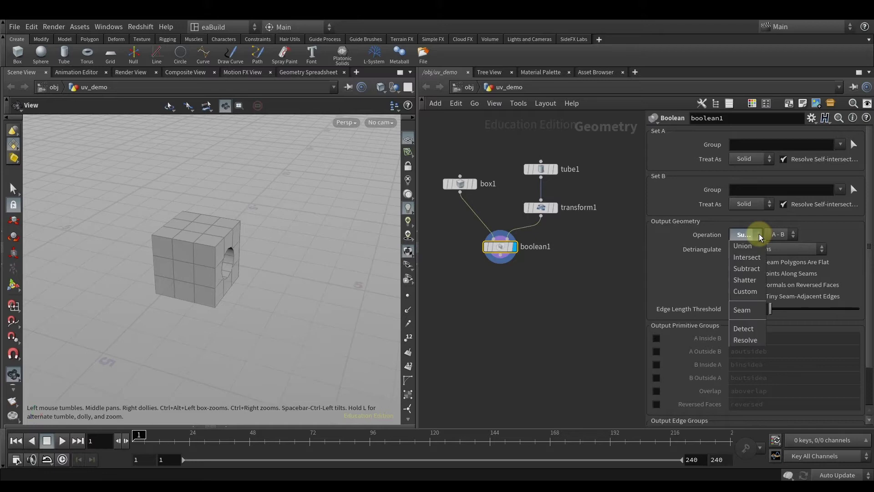
left_click(743, 246)
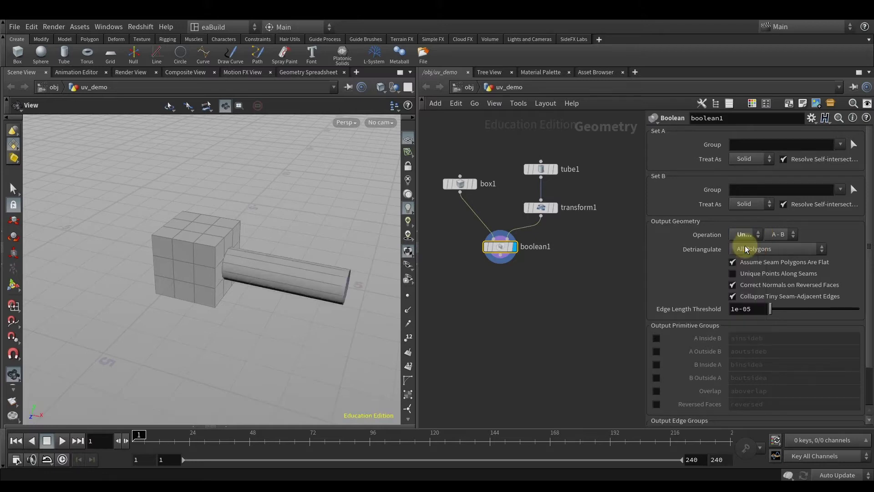
left_click_drag(298, 246, 224, 204)
mouse_move(546, 175)
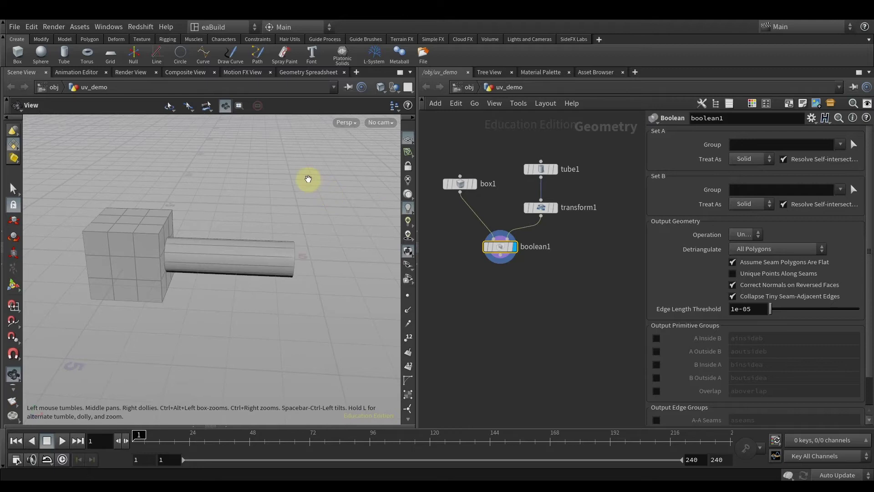
left_click_drag(306, 180, 254, 175)
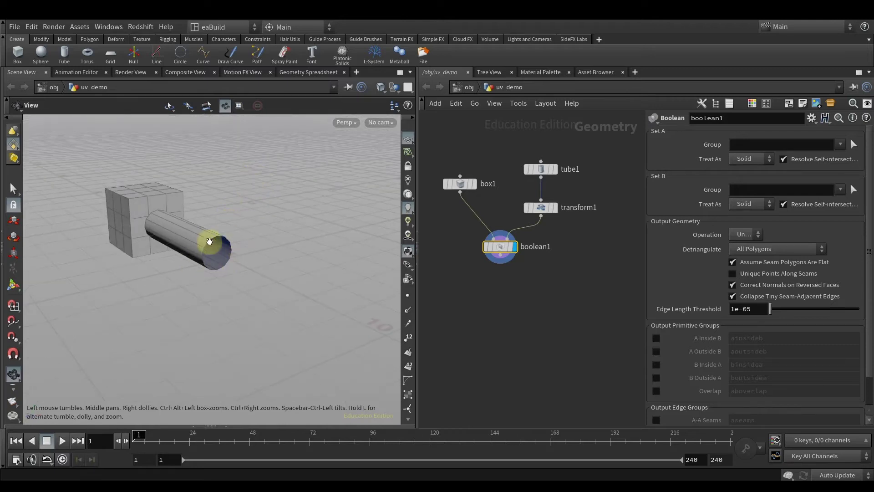
Turn on End Caps for the tube node and check the united geometry with the Boolean node selected
left_click(541, 170)
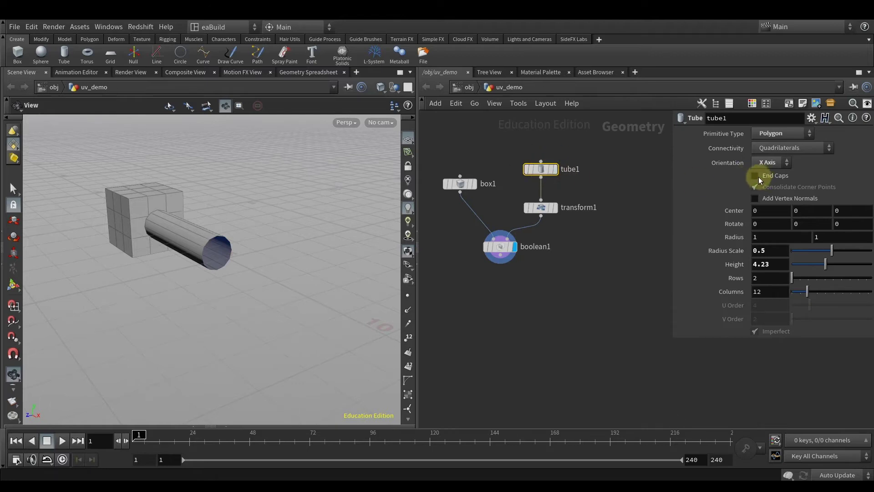
left_click(755, 176)
left_click_drag(242, 164, 424, 216)
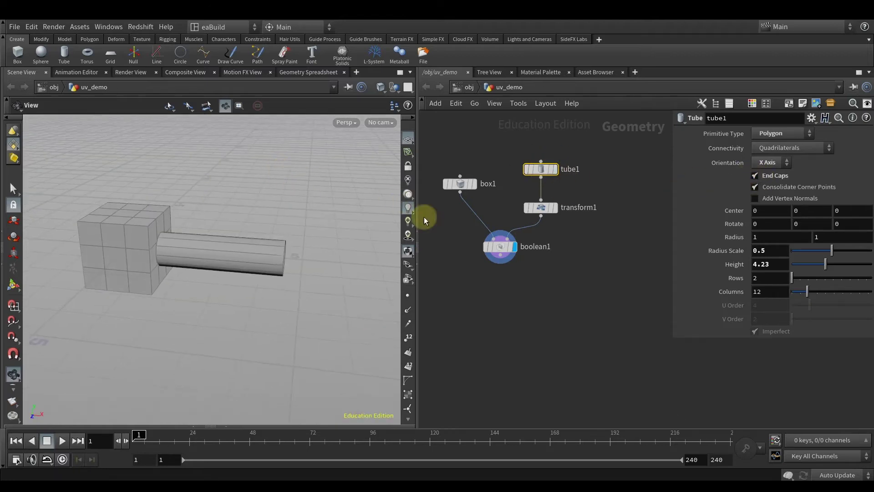
left_click(501, 246)
mouse_move(214, 211)
left_mouse_down()
mouse_move(273, 169)
mouse_move(201, 228)
mouse_move(170, 234)
mouse_move(230, 209)
left_mouse_up()
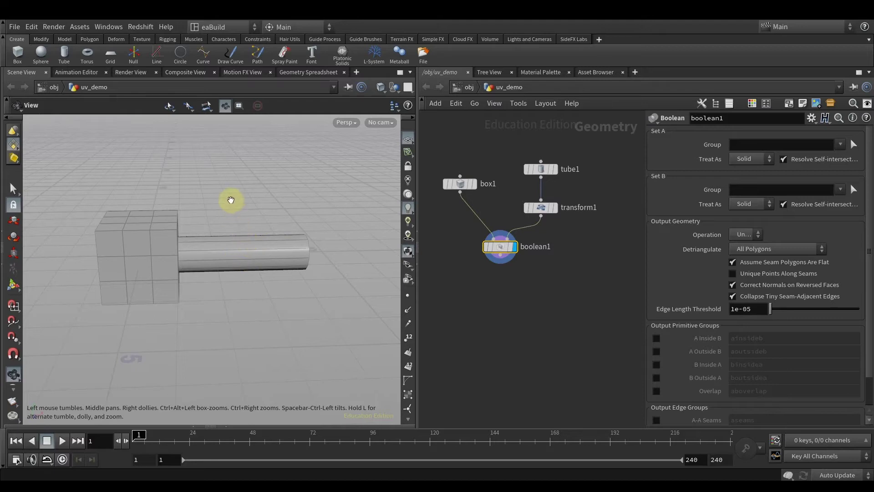
mouse_move(230, 199)
left_mouse_down()
mouse_move(201, 205)
mouse_move(217, 214)
mouse_move(233, 203)
left_mouse_up()
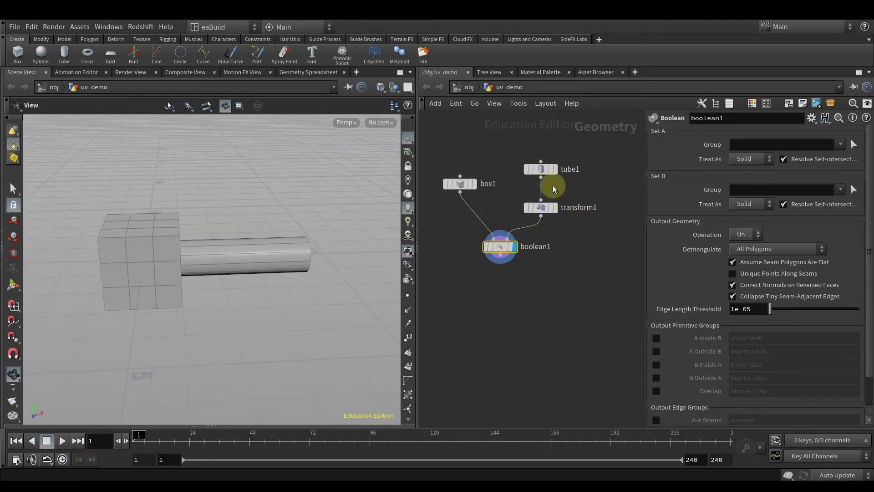
Set the tube node's Rows to 5
left_click(540, 168)
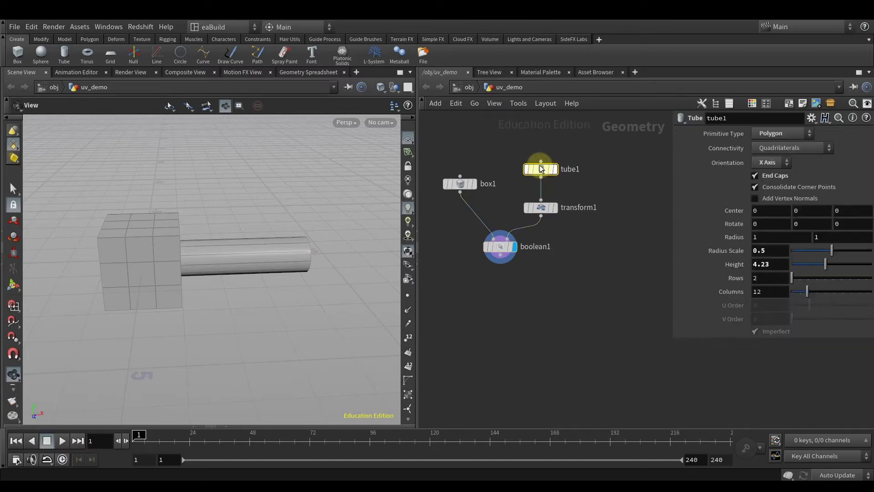
left_click(797, 277)
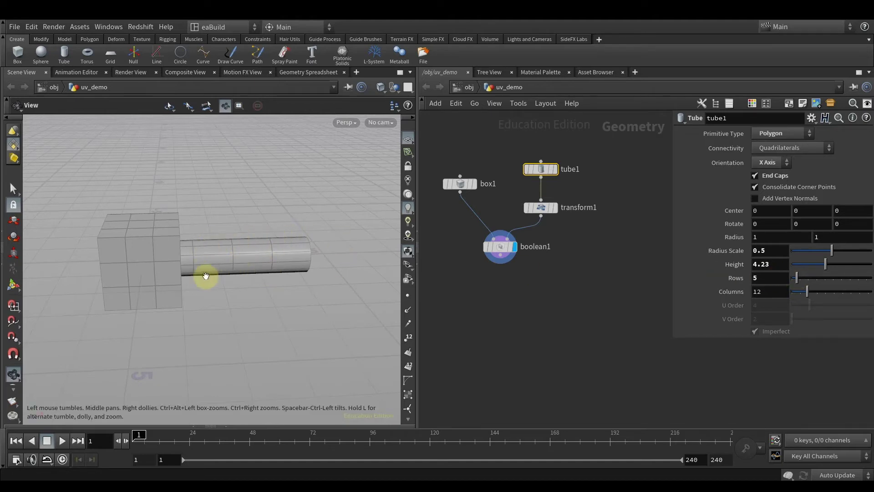
mouse_move(316, 176)
left_mouse_down()
mouse_move(257, 168)
mouse_move(244, 178)
mouse_move(306, 181)
left_mouse_up()
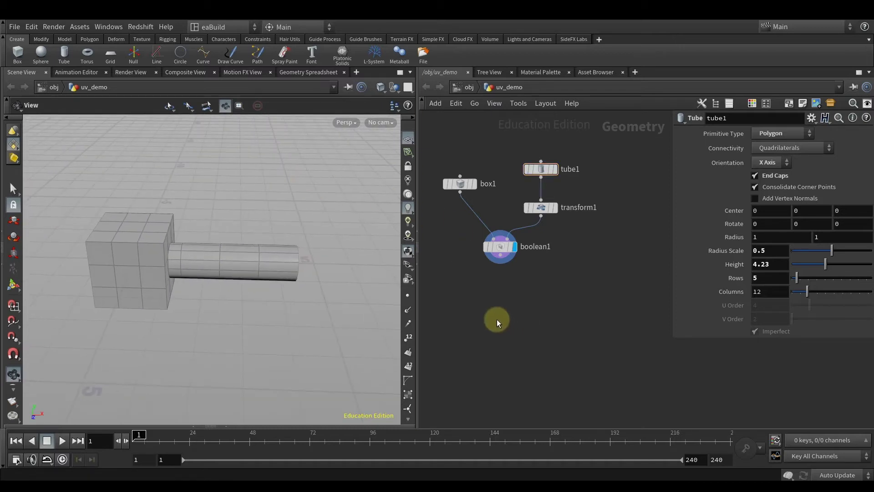
Add a Group node below the Boolean and wire the Boolean's output into its first input
key("Tab")
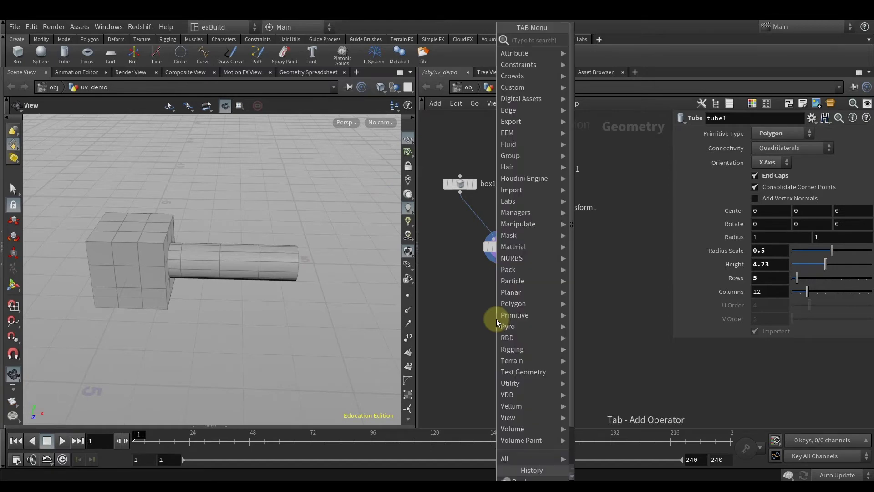
type("group")
key("Return")
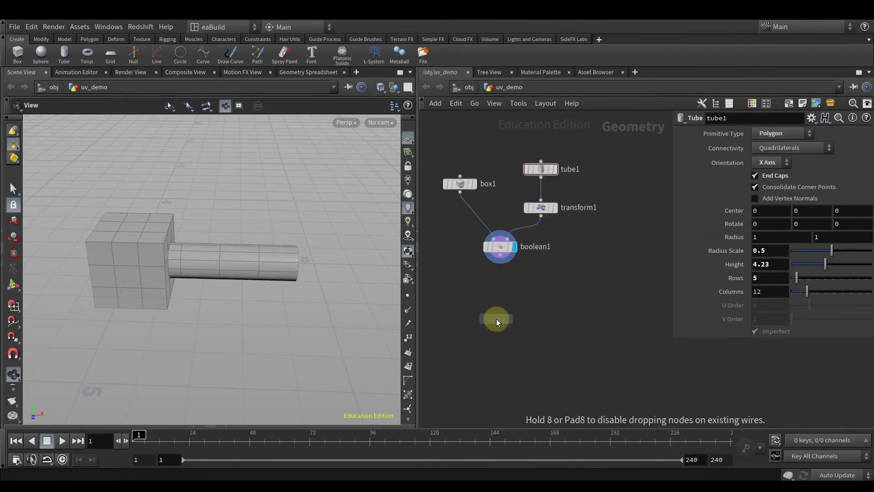
left_click(496, 294)
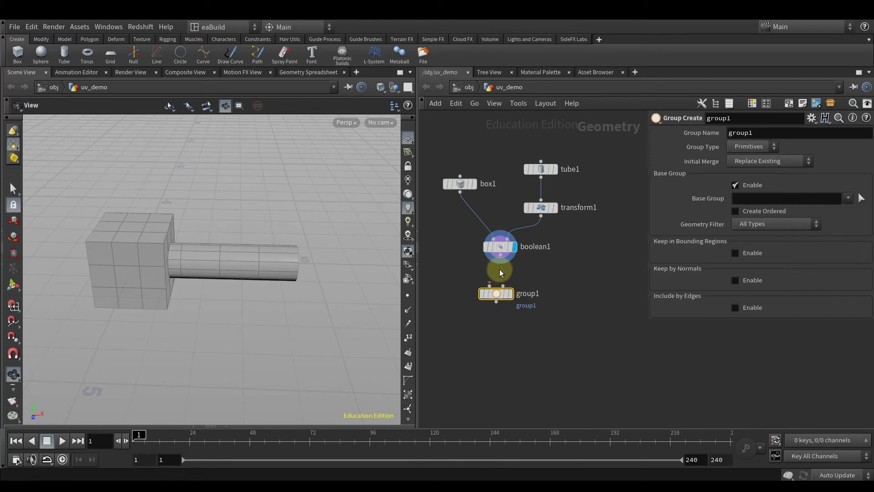
left_click_drag(500, 256, 490, 290)
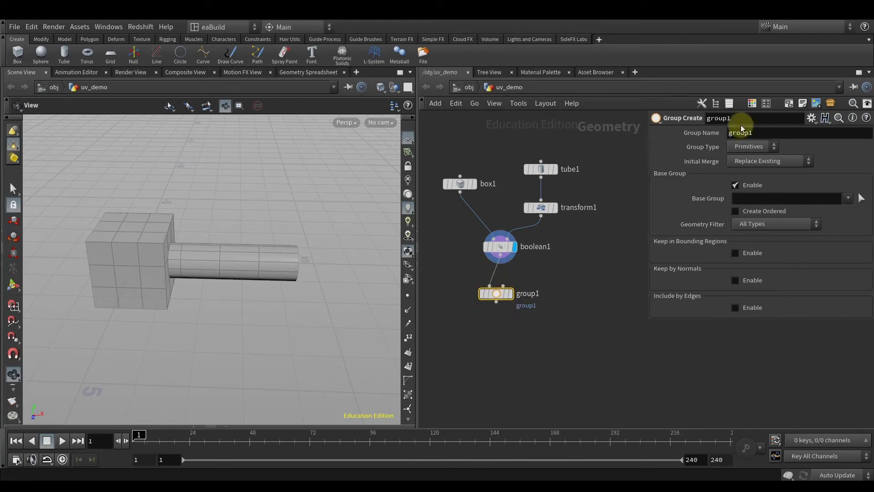
Name the new primitive group tube_uv and display the Group node
left_click(767, 134)
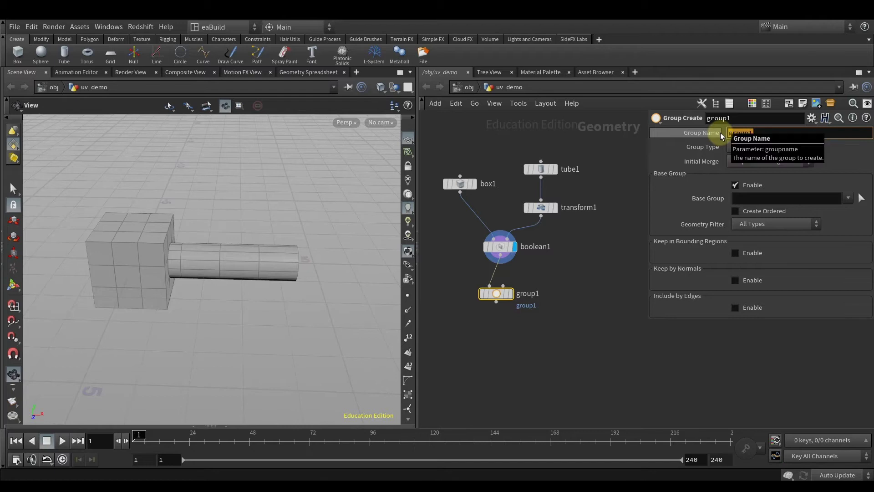
type("tube_")
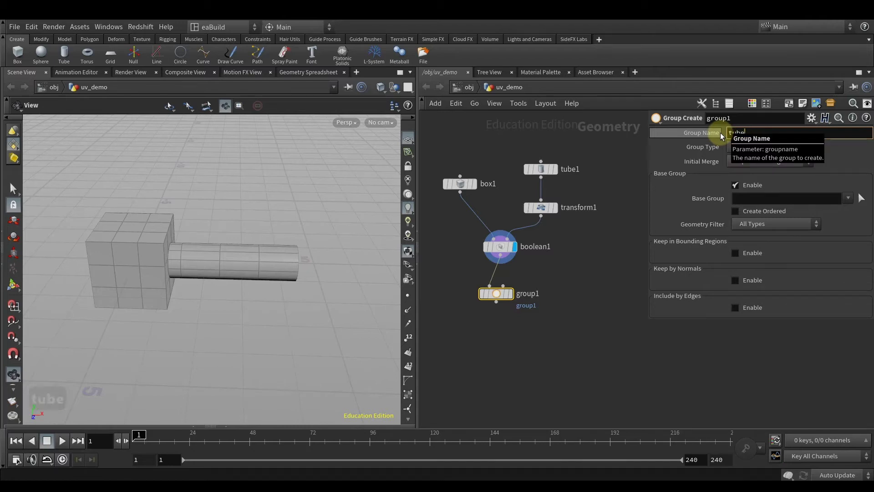
type("uv")
key("Return")
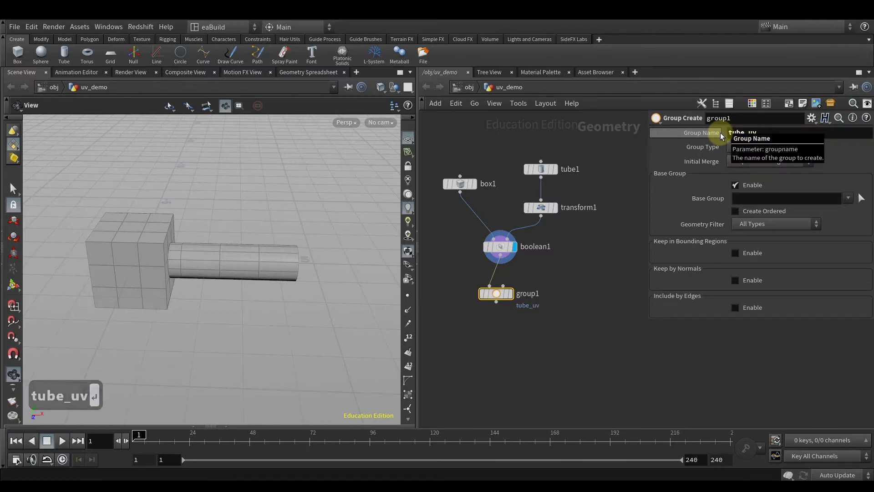
left_click(510, 293)
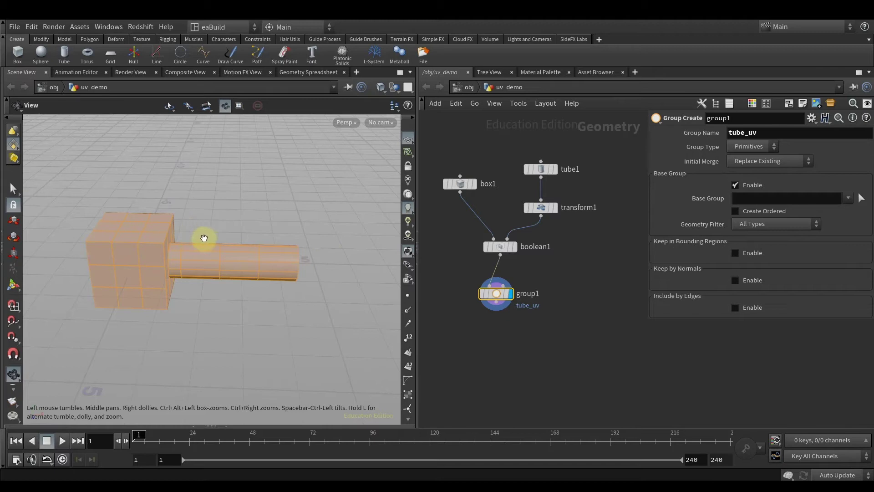
left_click_drag(246, 220, 251, 206)
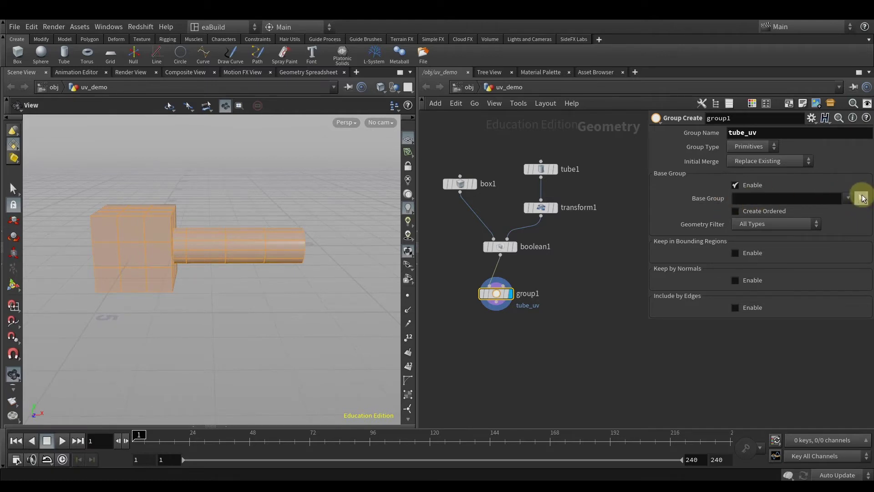
Pick the tube's side polygons (54-101), without the end cap, in the viewport as the Base Group of tube_uv
left_click(860, 197)
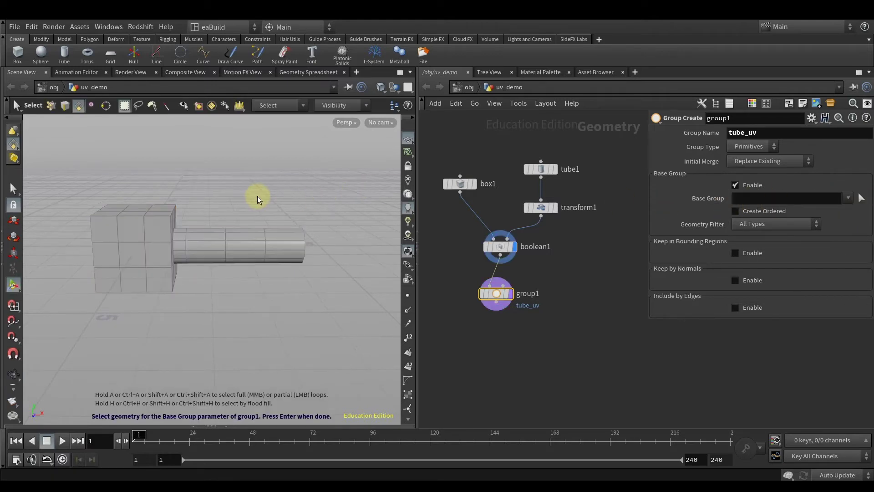
key("Return")
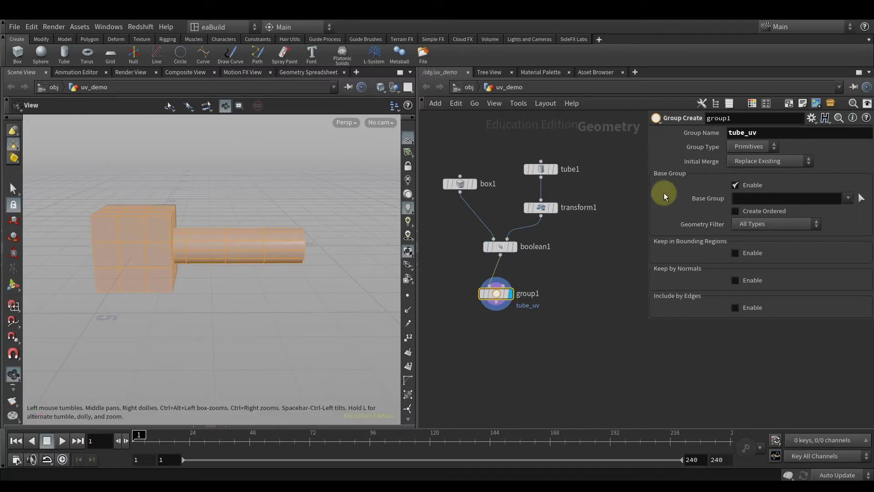
left_click(862, 199)
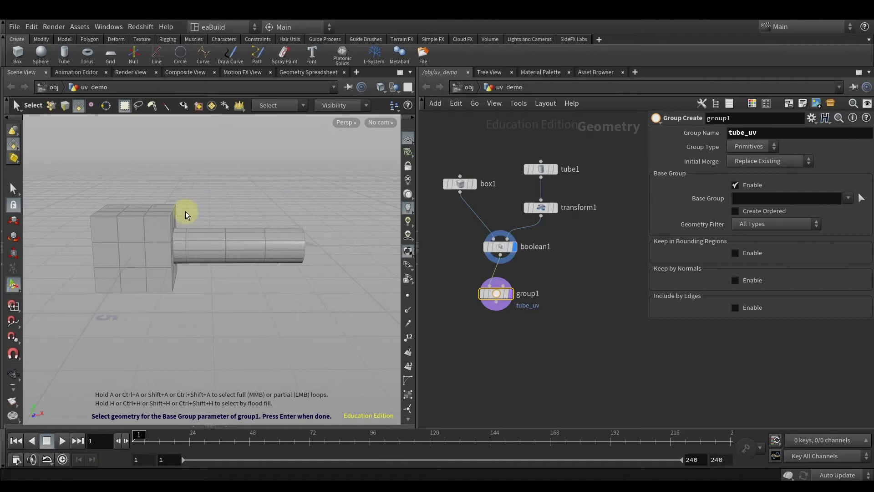
left_click_drag(186, 213, 261, 287)
key("Return")
key("space")
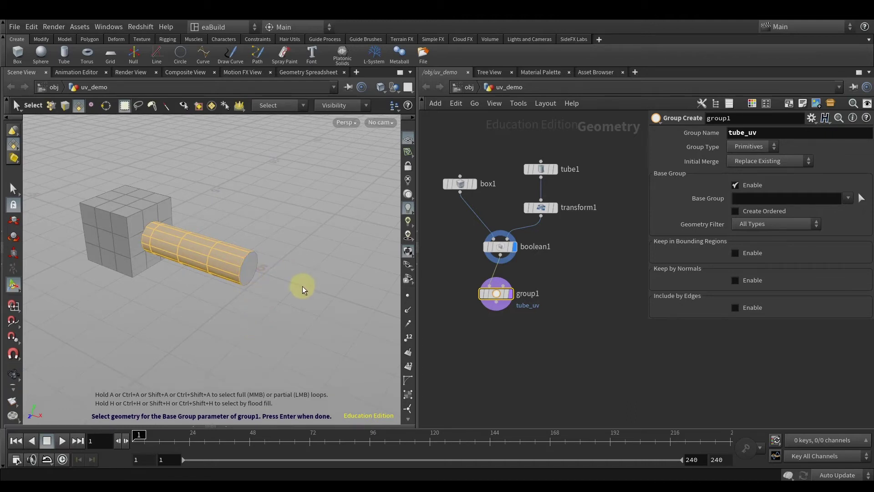
left_click_drag(302, 286, 275, 281)
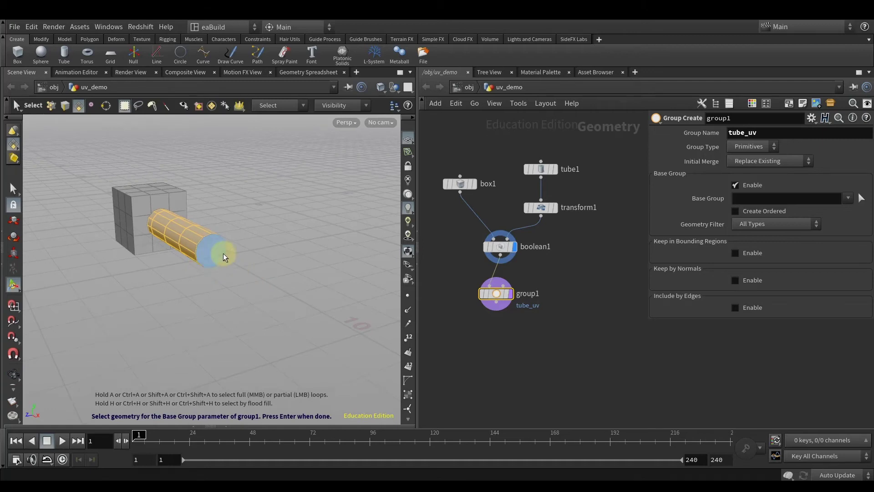
key("space")
left_click_drag(244, 315, 306, 311)
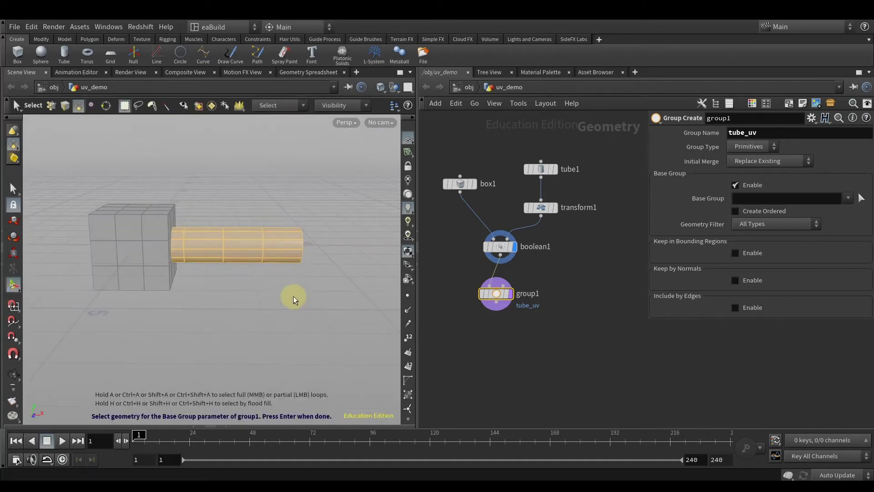
key("Return")
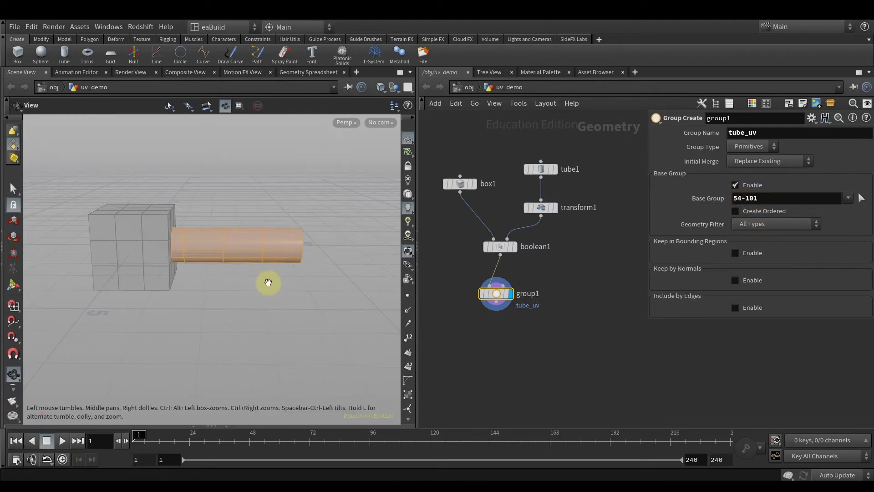
left_click_drag(289, 258, 275, 291)
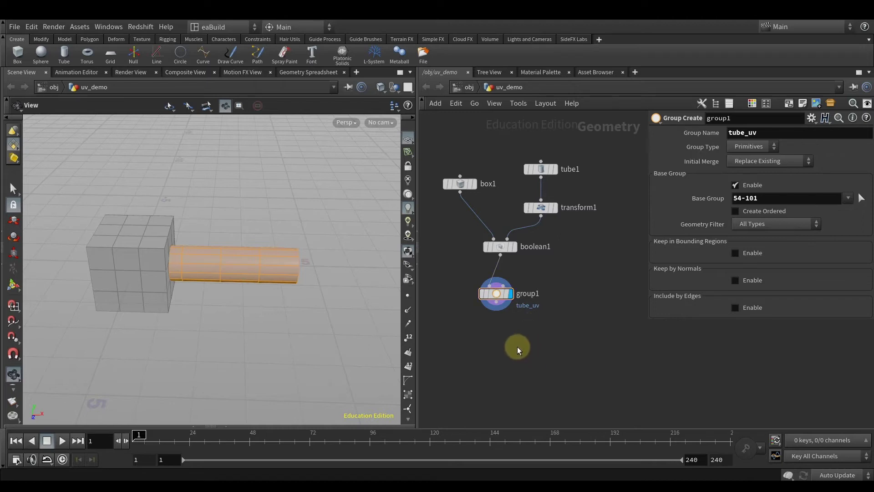
Add a second Group node below the tube_uv group and wire the first Group node's output into its first input
key("Tab")
type("group")
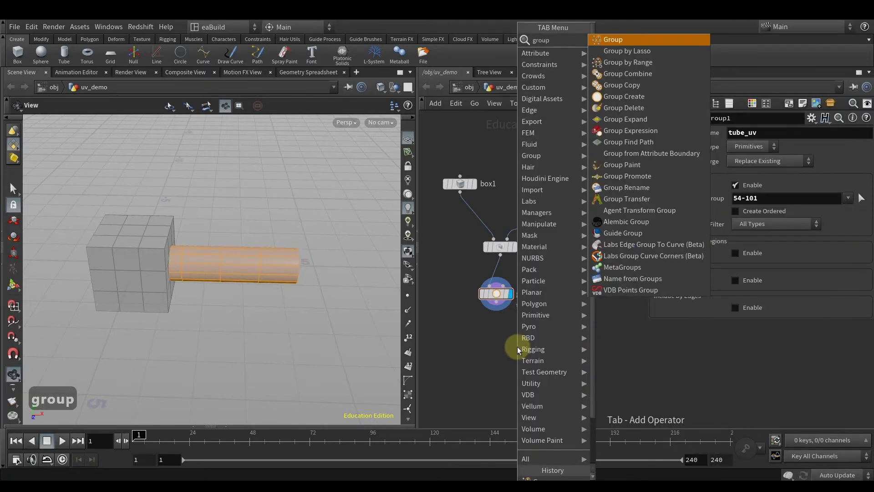
key("Return")
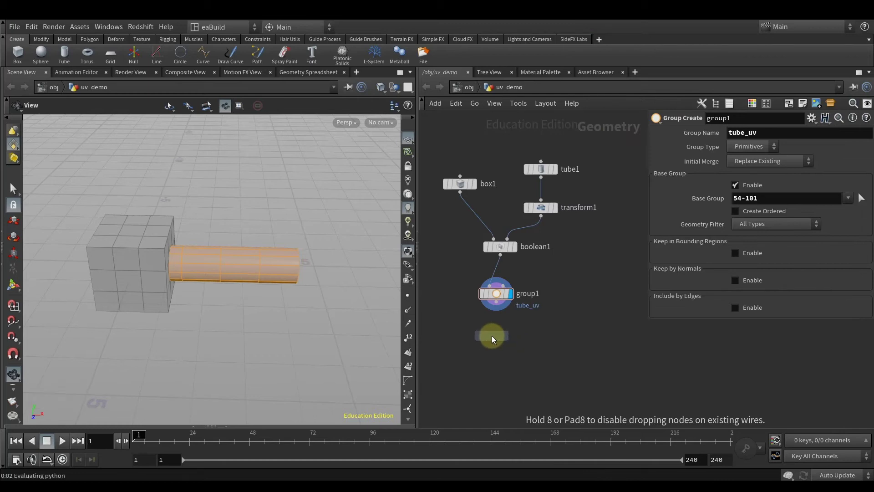
left_click(495, 342)
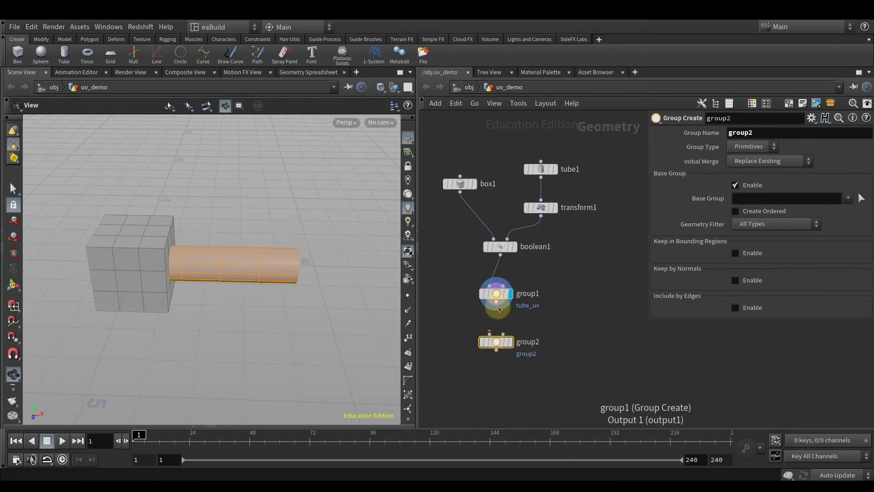
left_click(490, 336)
left_click(491, 335)
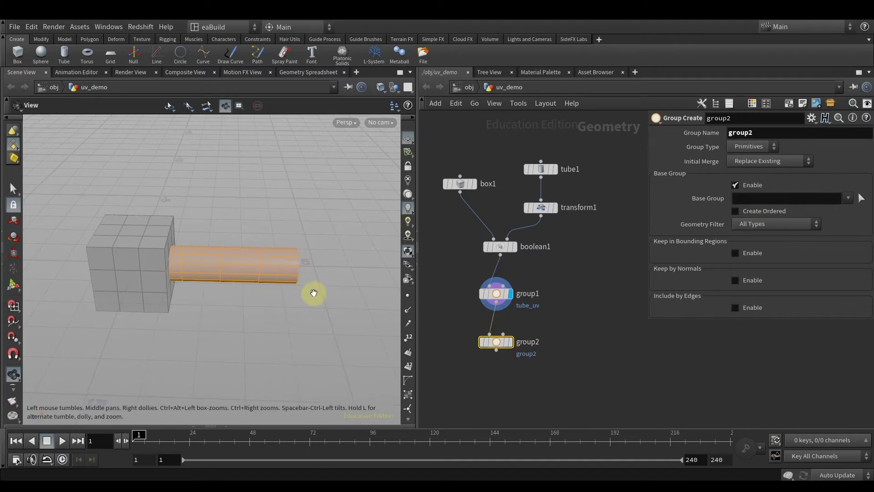
Display the second Group node and pick the box polygons plus the tube's end cap (0-53) in the viewport as its Base Group
left_click_drag(335, 341, 314, 321)
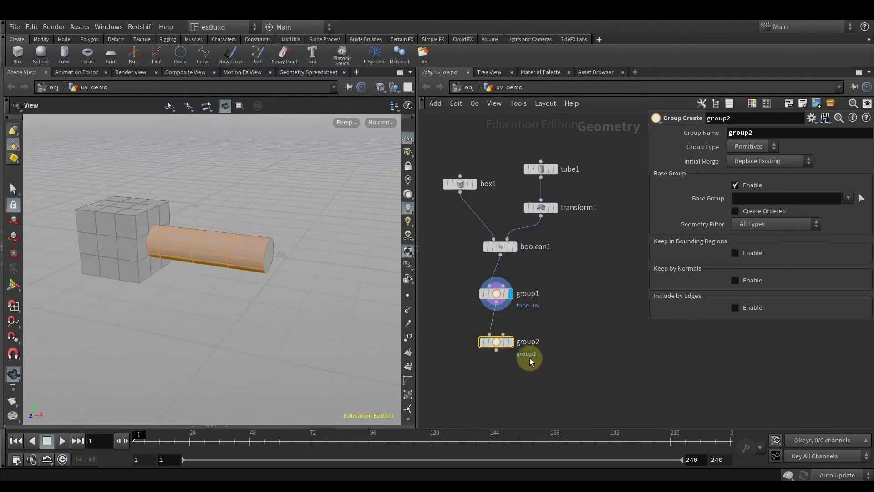
left_click(508, 344)
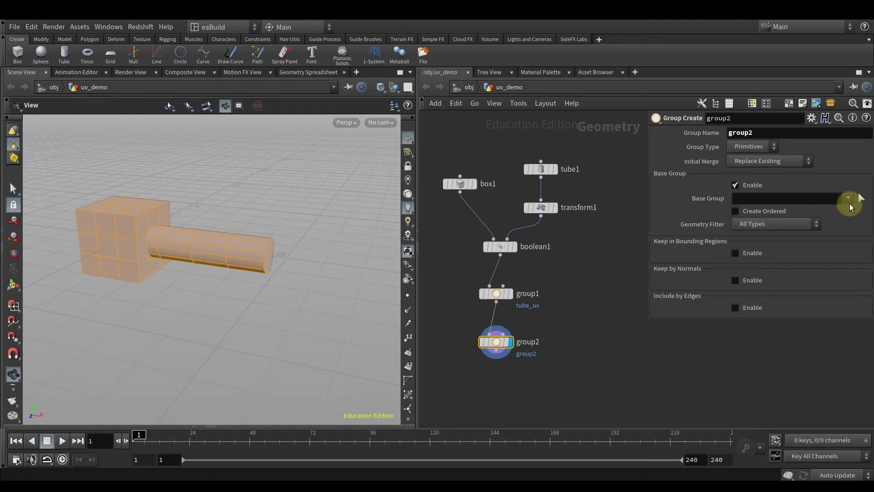
left_click(861, 198)
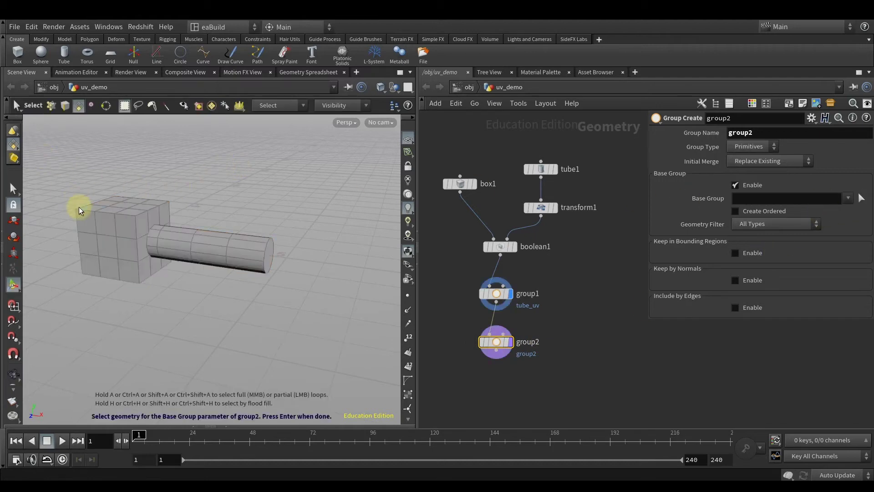
left_click_drag(78, 206, 168, 345, "alt")
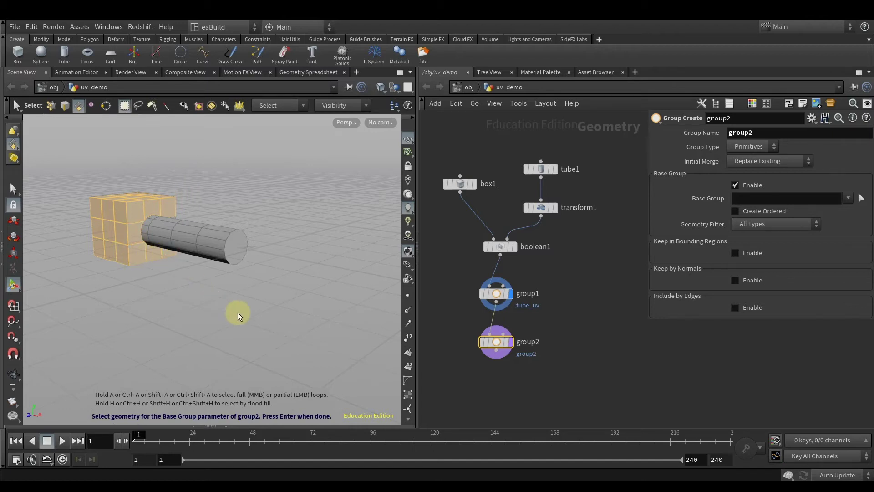
left_click_drag(258, 307, 211, 299, "alt")
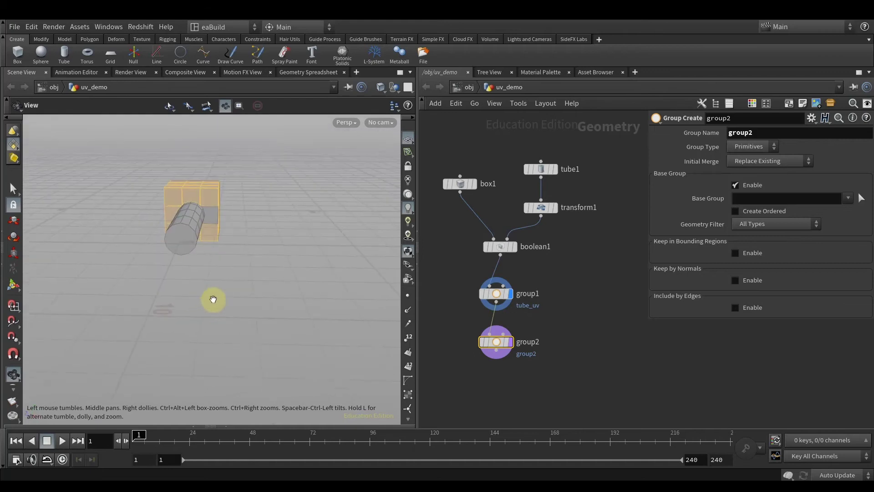
left_click(182, 248)
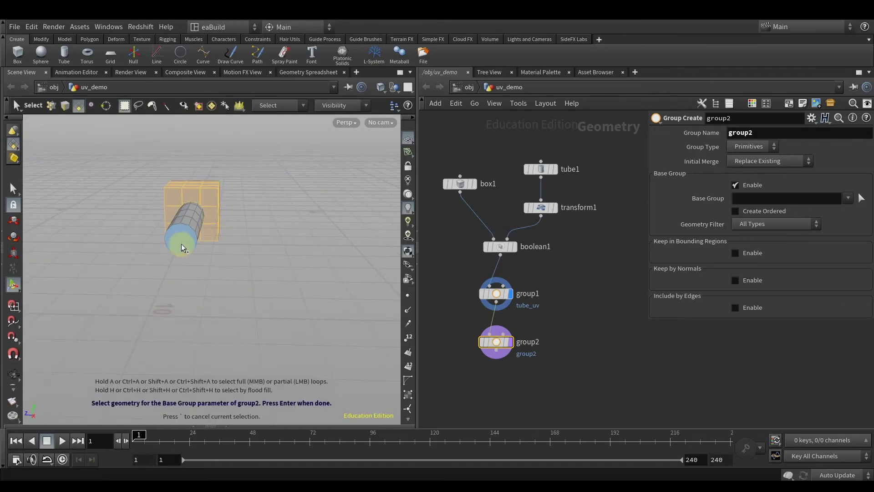
left_click_drag(184, 371, 267, 369, "alt")
key("Return")
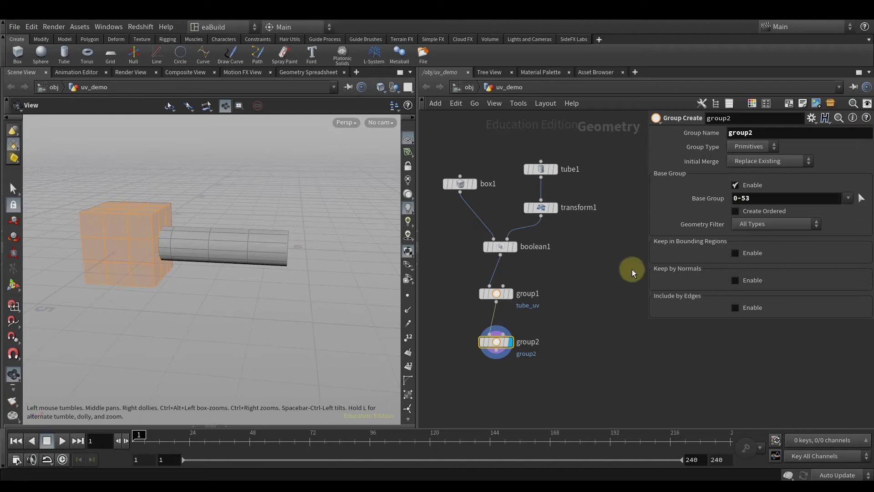
Name the second primitive group box_uv
left_click(738, 132)
double_click(739, 132)
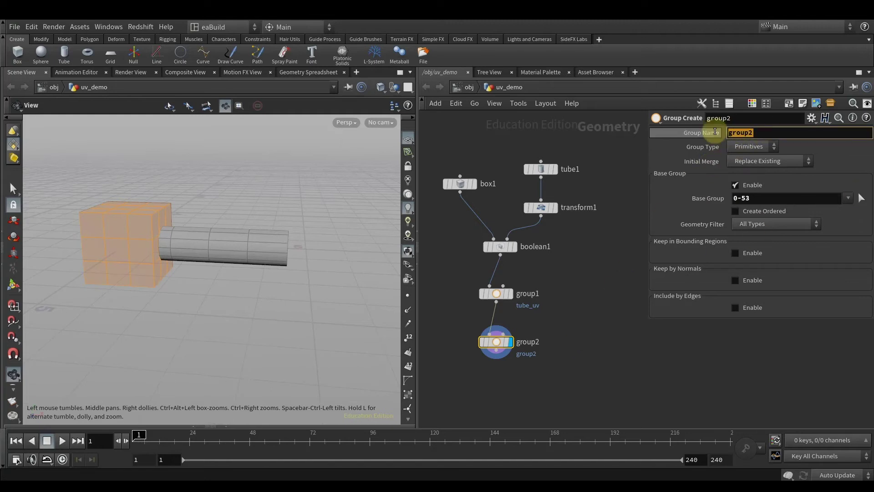
type("box_u")
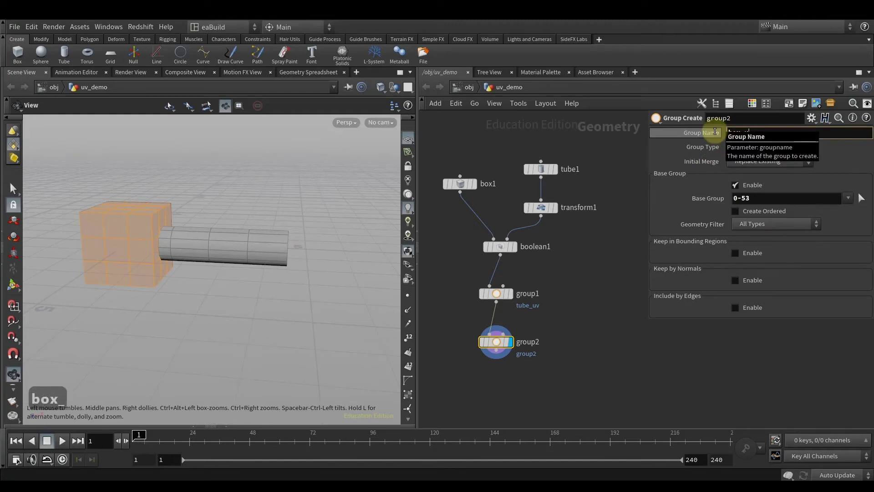
type("v")
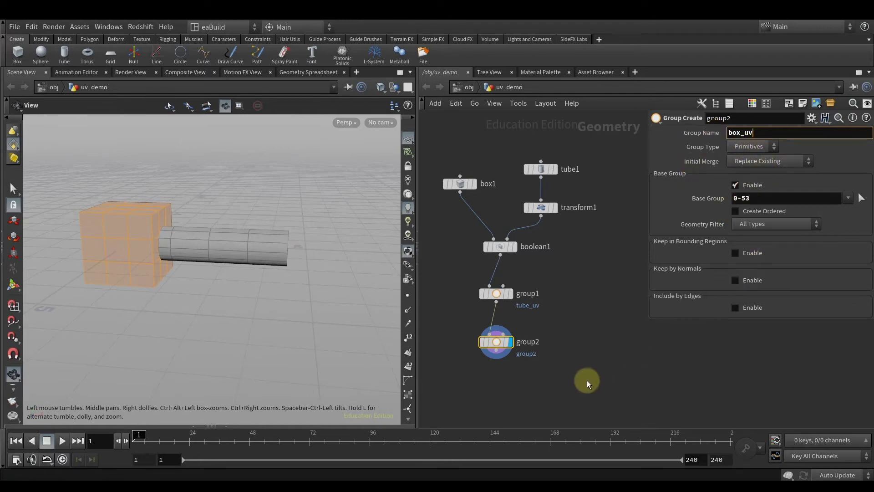
key("Return")
middle_click_drag(581, 380, 583, 361)
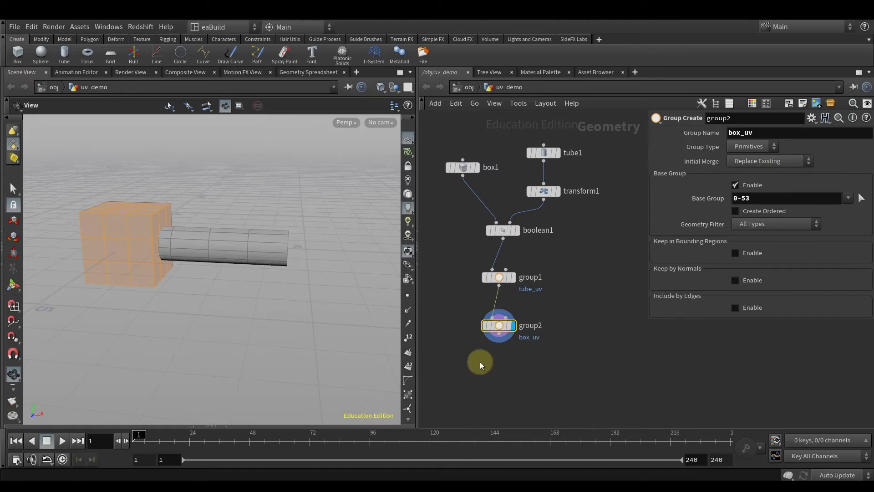
key("Escape")
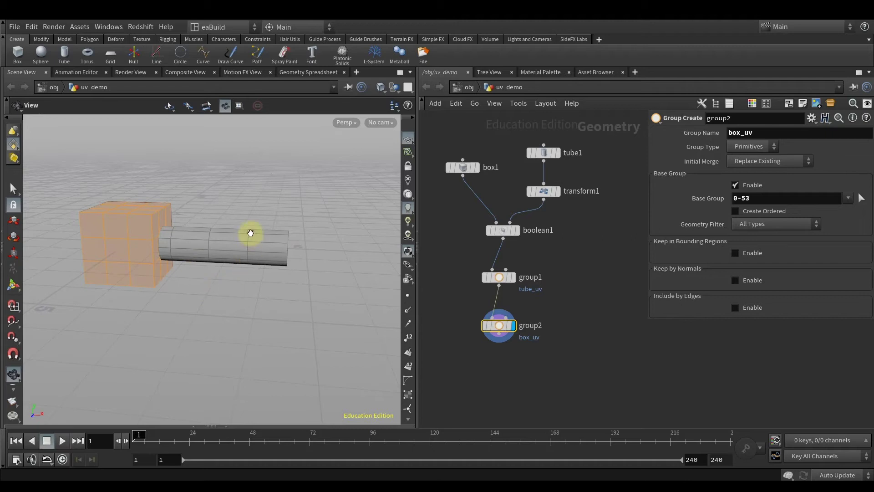
Add a UV Project node below the box_uv group, wire that group's output into it, and display the new node
left_click_drag(250, 233, 210, 274)
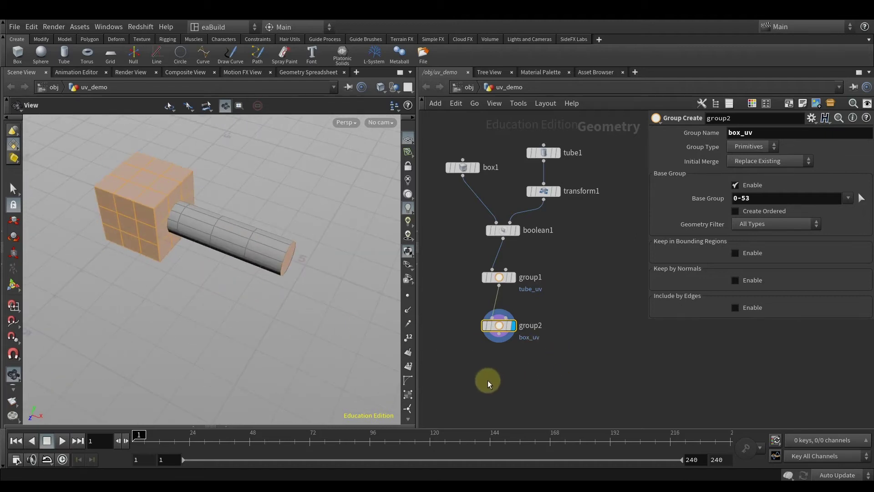
key("Tab")
type("uvpro")
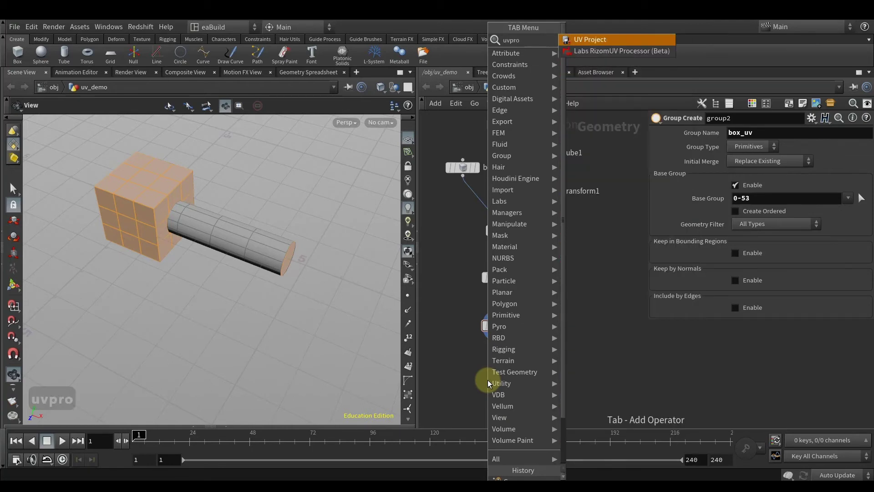
key("Return")
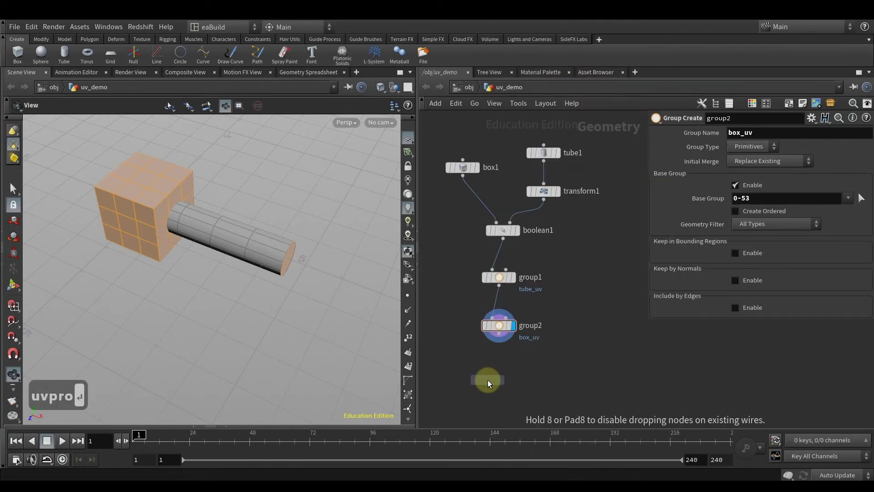
left_click(494, 374)
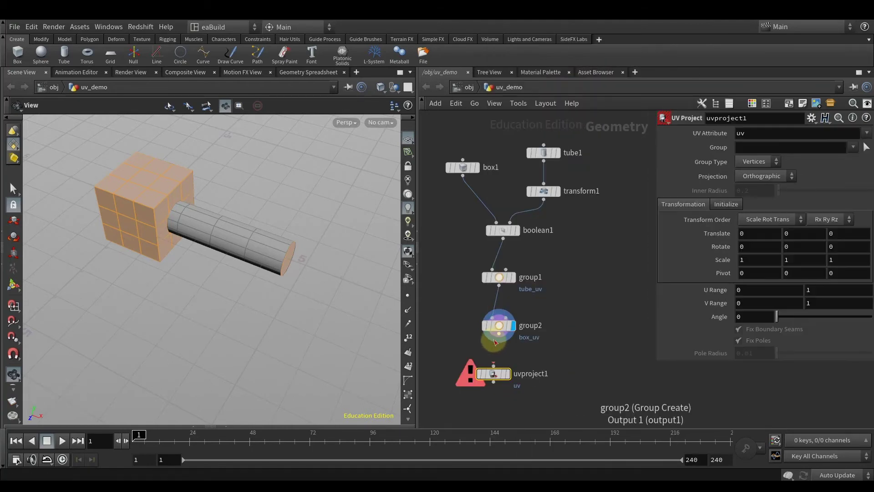
left_click_drag(500, 337, 494, 365)
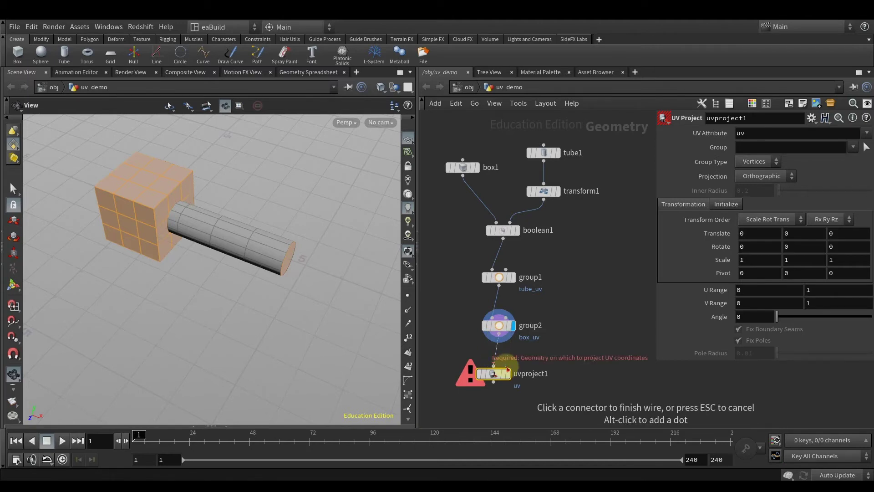
left_click(500, 379)
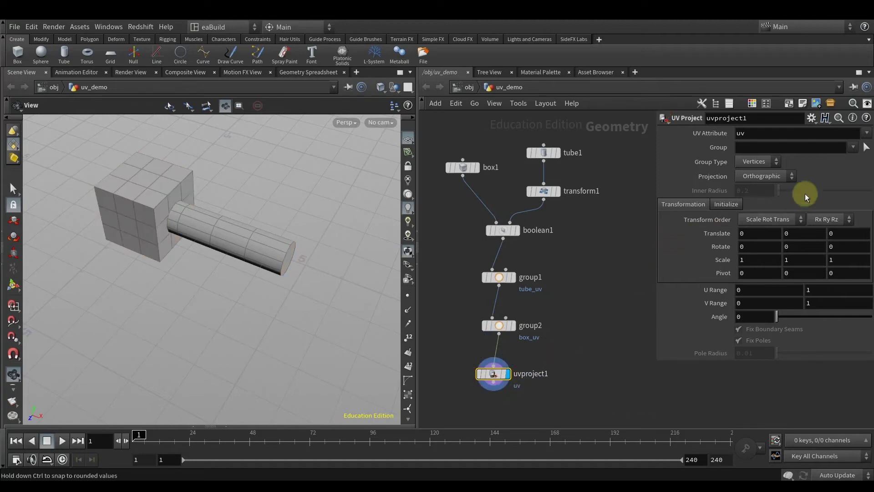
Restrict the UV Project node to the tube_uv group
left_click_drag(218, 306, 240, 292)
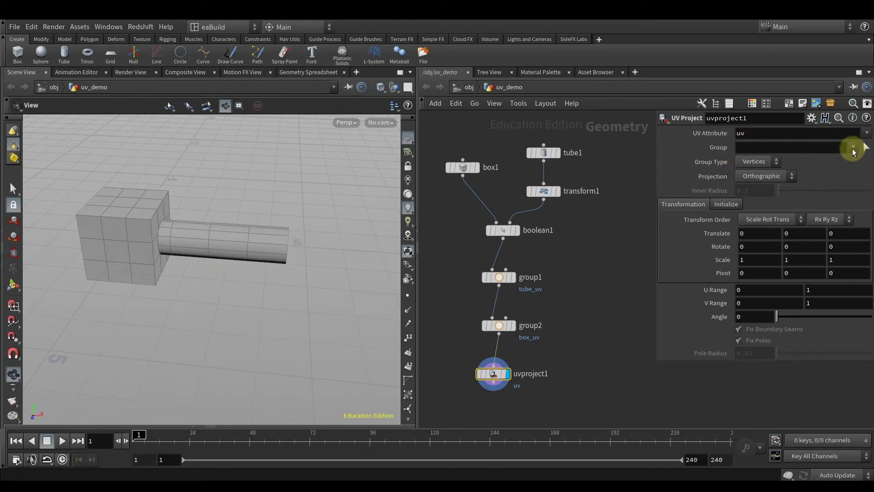
left_click(853, 147)
left_click(842, 172)
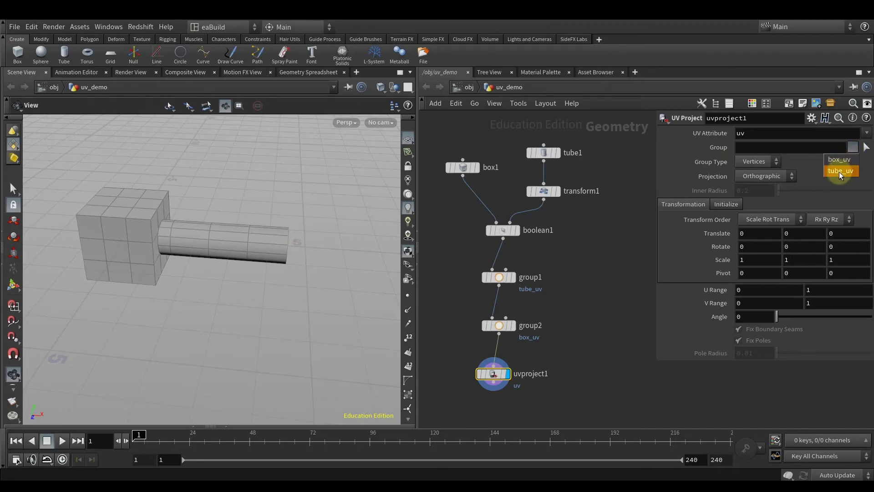
left_click(840, 171)
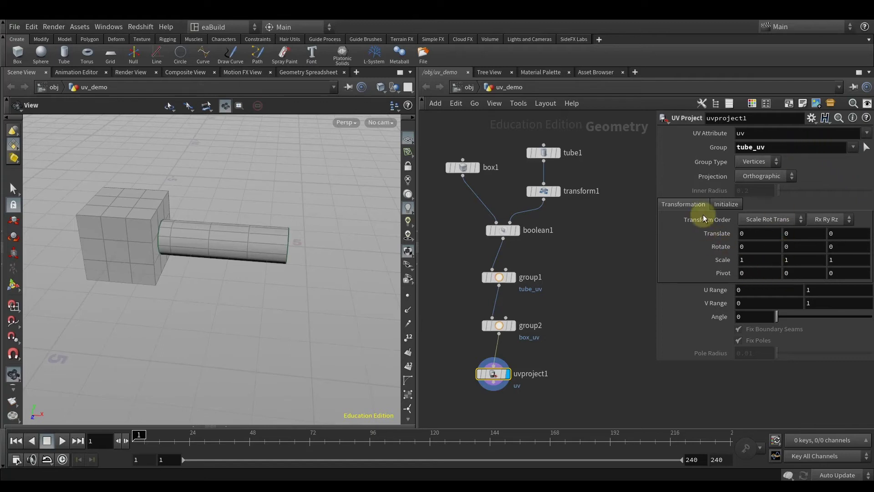
Initialize the orthographic projection with the To Best Plane method and show its handle on the tube in the viewport
left_click(733, 206)
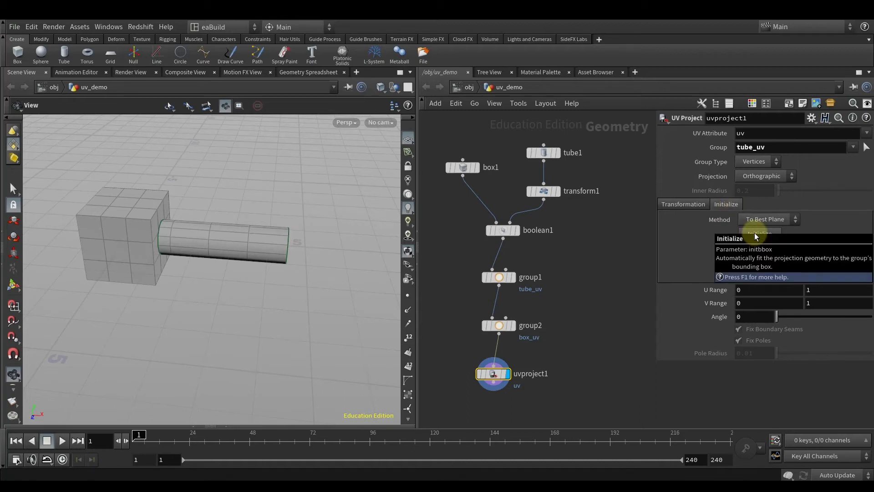
left_click(770, 233)
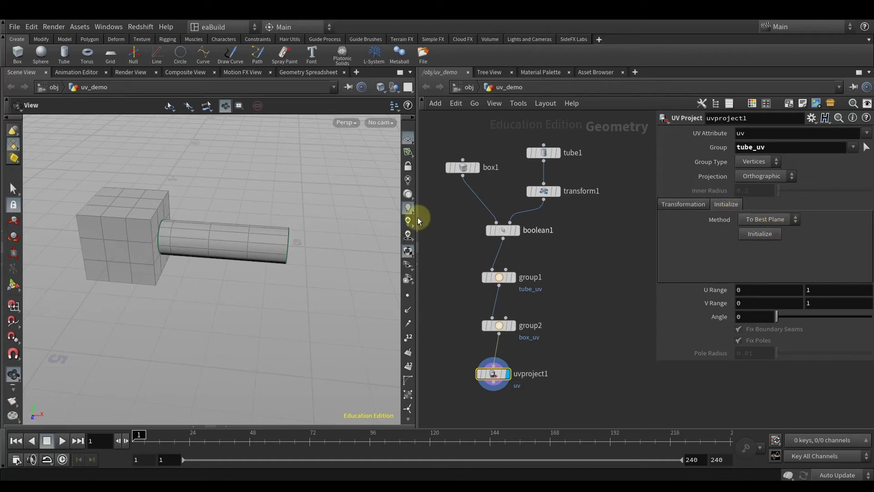
mouse_move(491, 370)
key("Return")
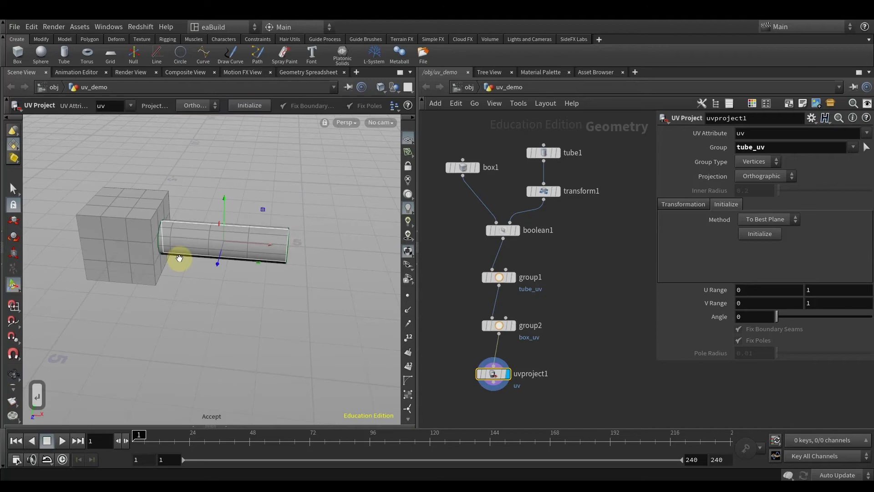
left_click_drag(202, 271, 141, 279, "alt")
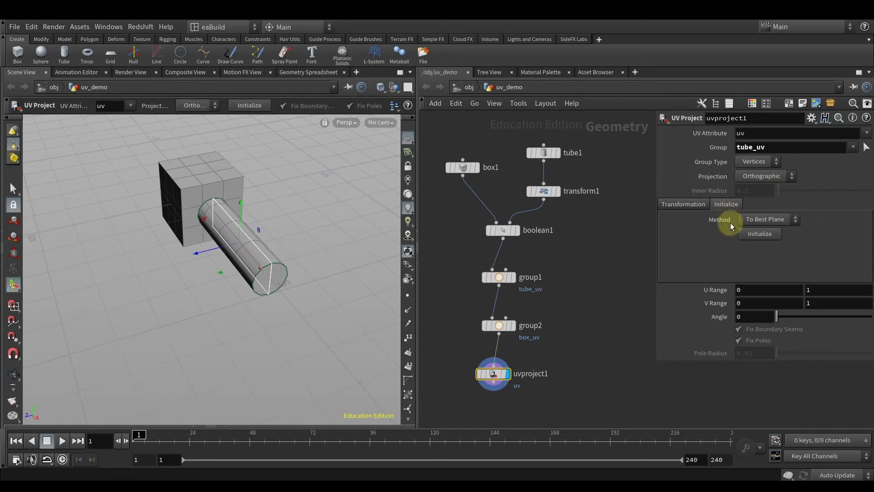
key("Escape")
left_click_drag(217, 289, 256, 299)
key("Return")
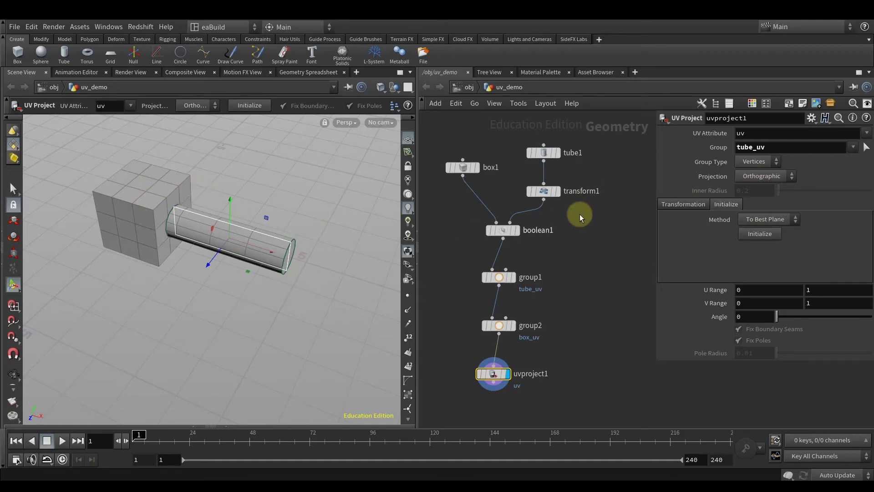
Set the UV projection to Cylindrical and reinitialize it with To Best Plane so it fits the tube
left_click(764, 177)
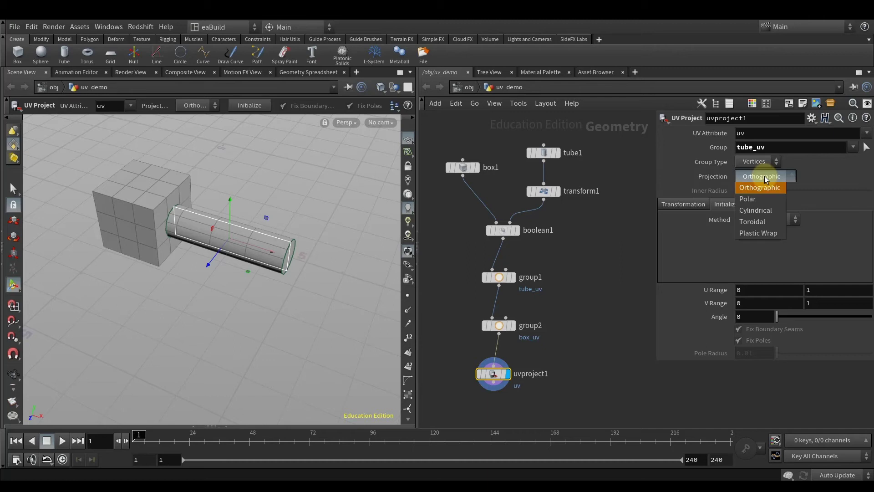
left_click(754, 210)
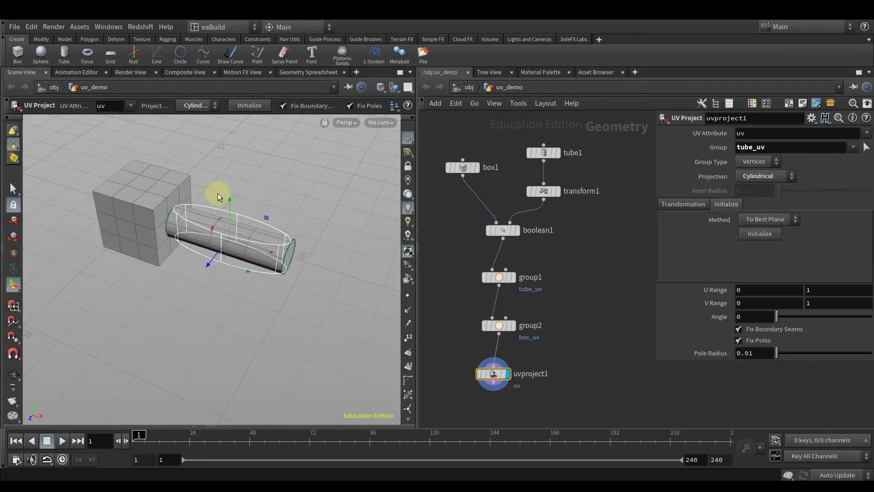
key("Escape")
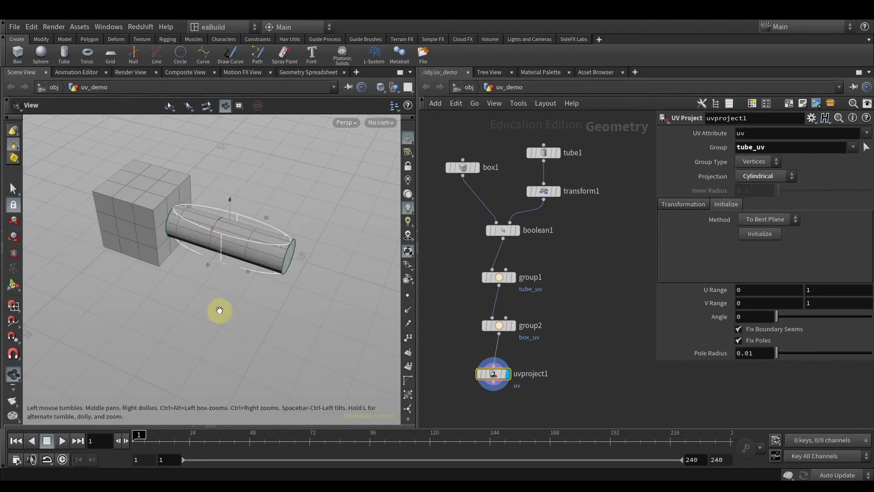
left_click_drag(219, 309, 200, 290)
left_click_drag(209, 289, 231, 290)
key("Return")
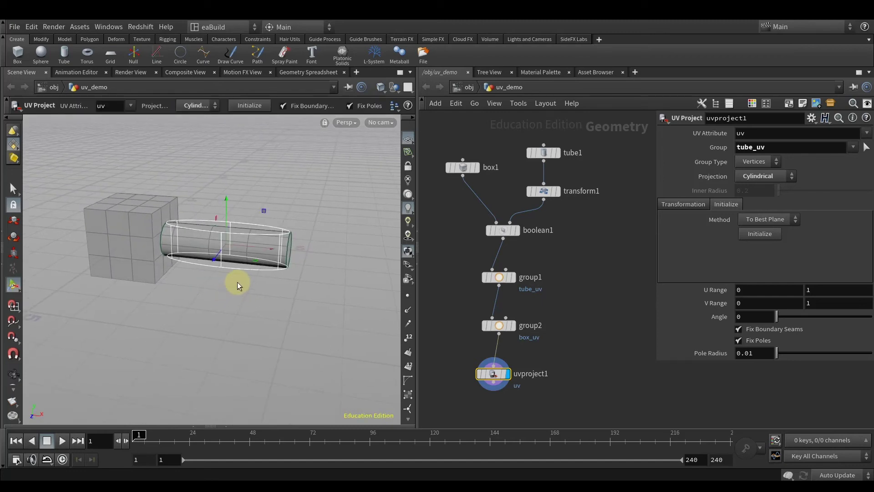
left_click(765, 237)
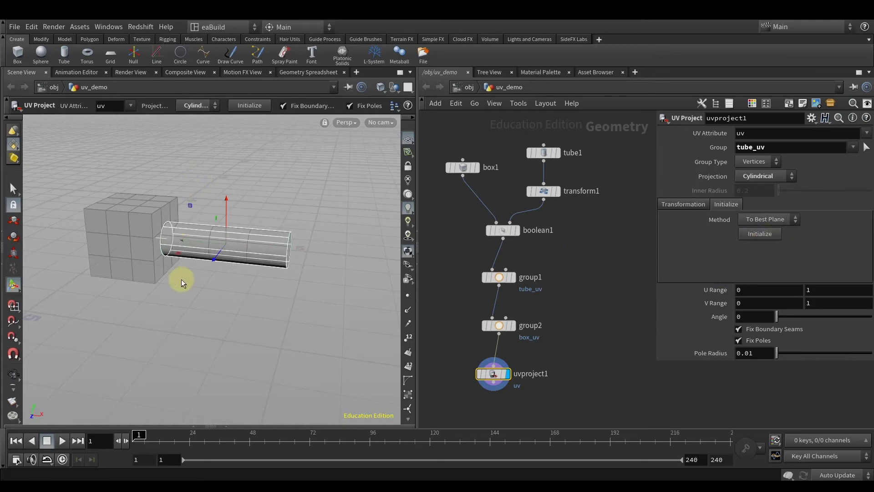
Examine from several angles how the cylindrical projection handle fits around the tube
key("Escape")
left_click_drag(273, 268, 250, 285)
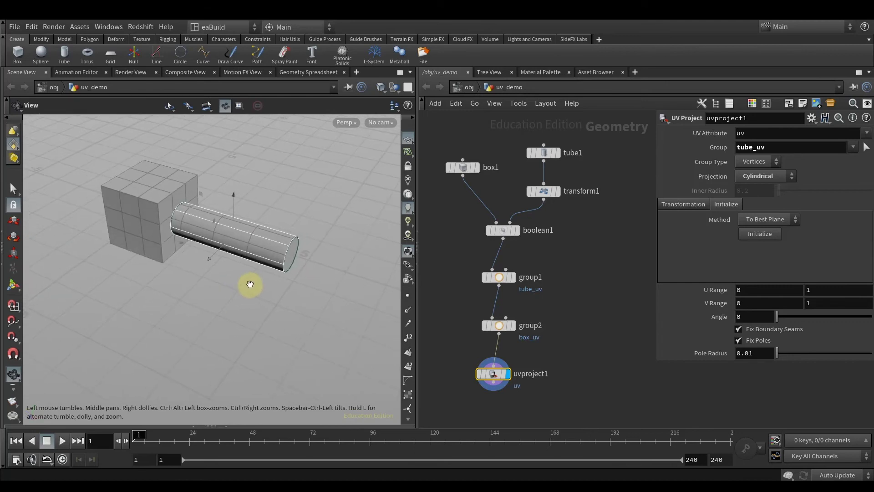
key("Return")
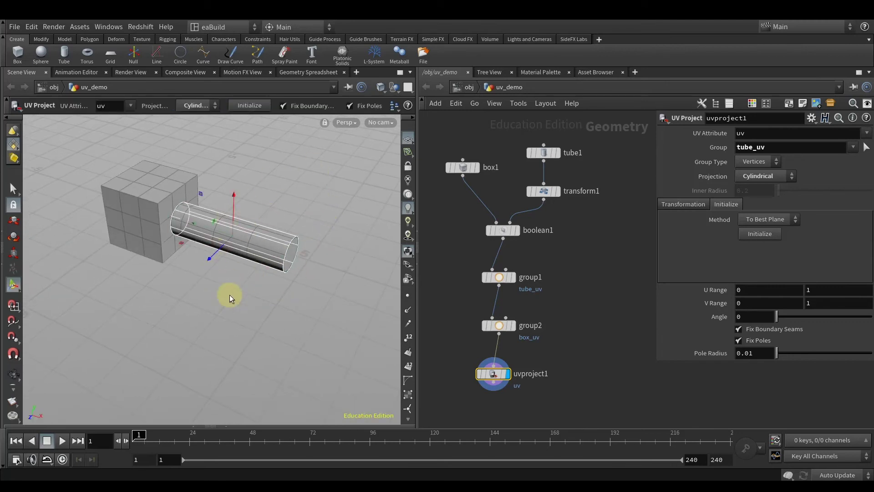
key("Escape")
left_click_drag(261, 317, 292, 289)
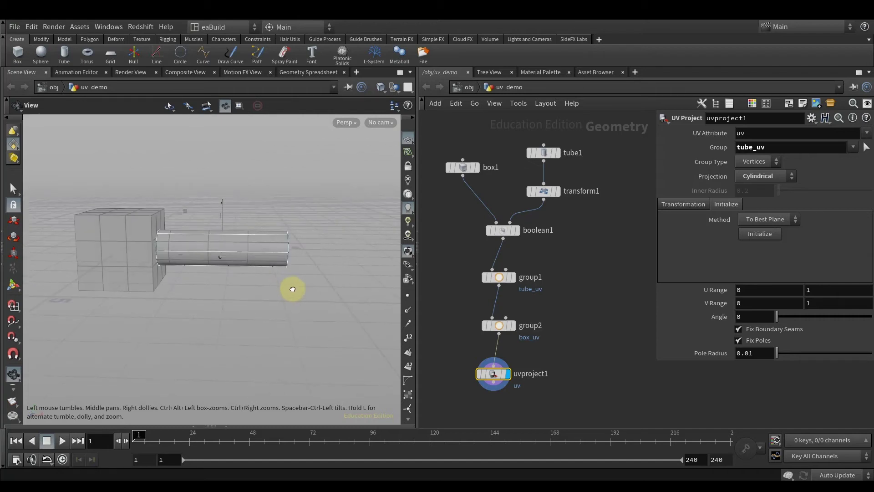
key("Return")
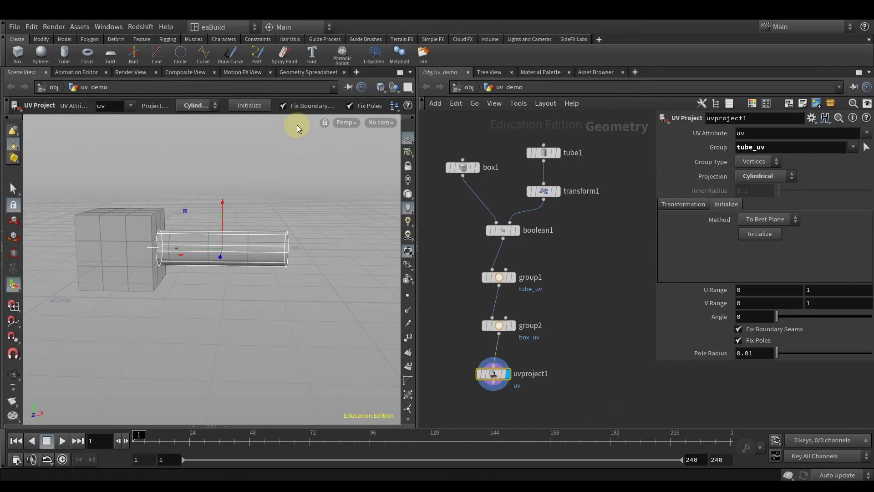
Split the viewport into two views side by side, one in perspective and the other showing the UV view
left_click(406, 87)
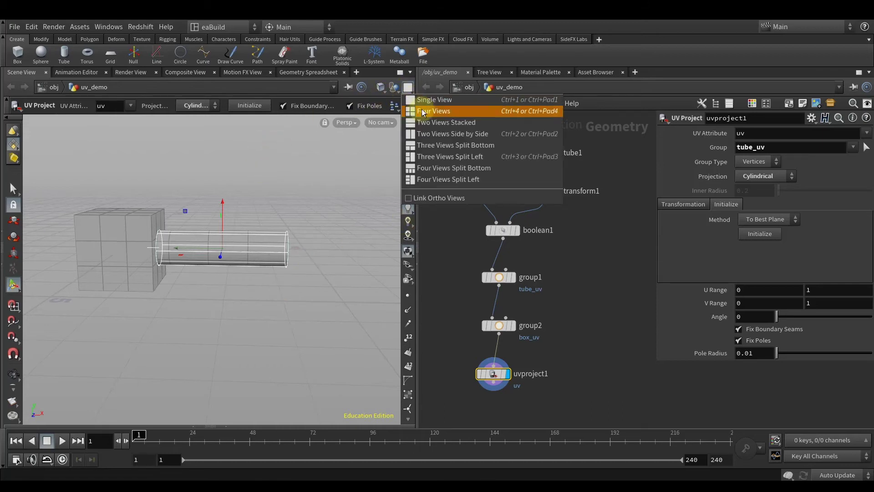
left_click(440, 136)
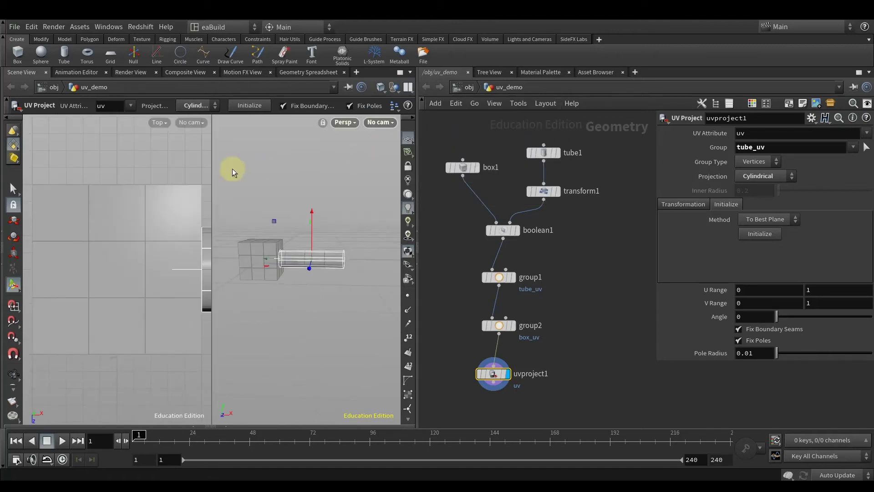
key("F8")
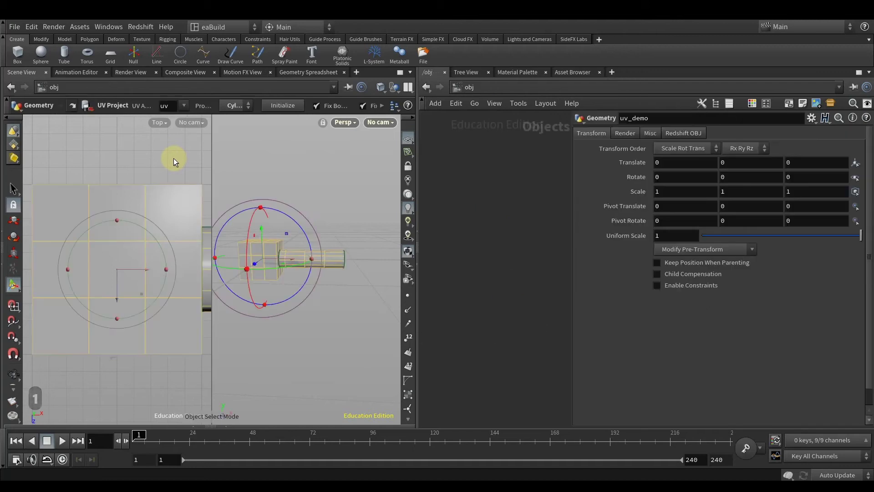
key("1")
key("Escape")
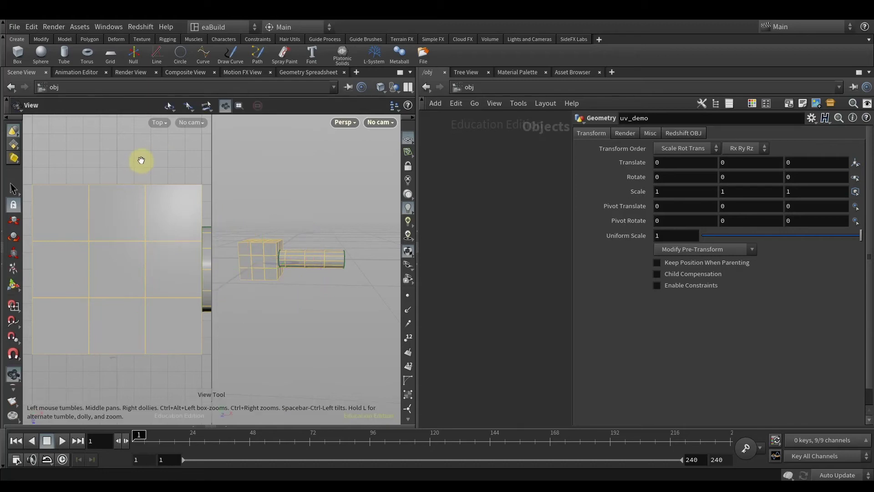
key("1")
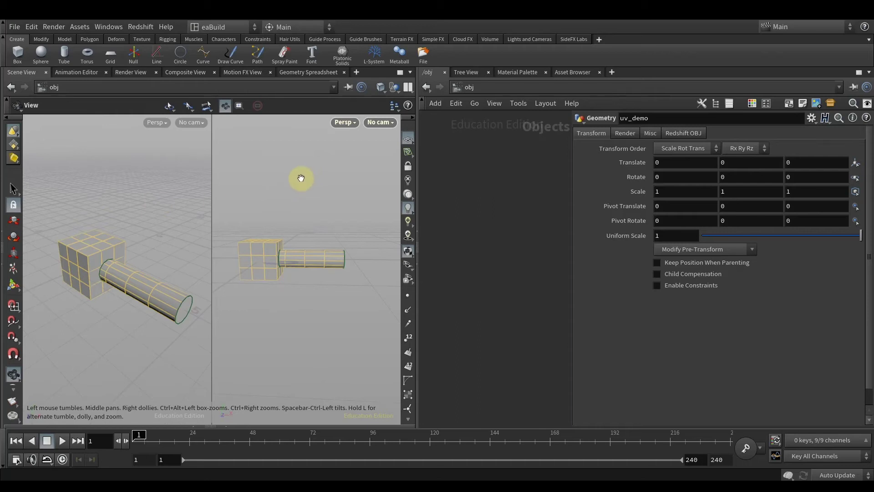
key("5")
scroll(301, 177, "down", 5)
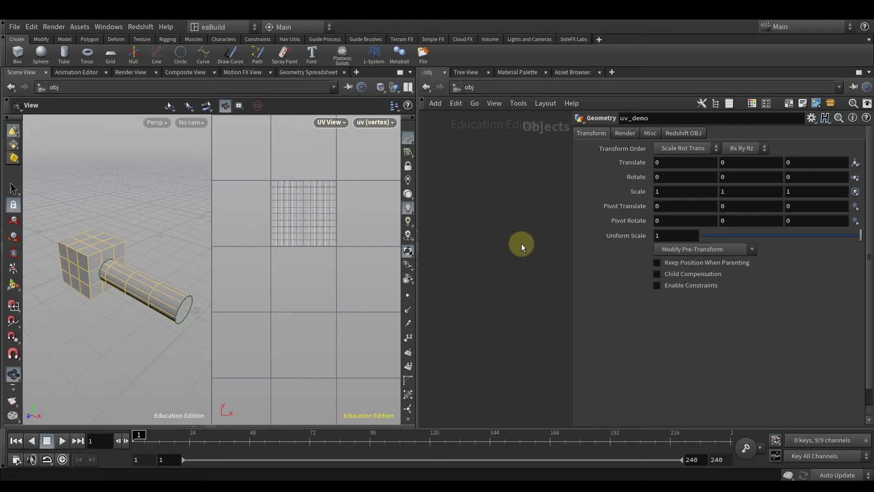
Return to the network inside the uv_demo geometry and line up the uvproject1 node beneath group2
middle_click_drag(521, 244, 427, 237)
middle_click_drag(507, 236, 441, 215)
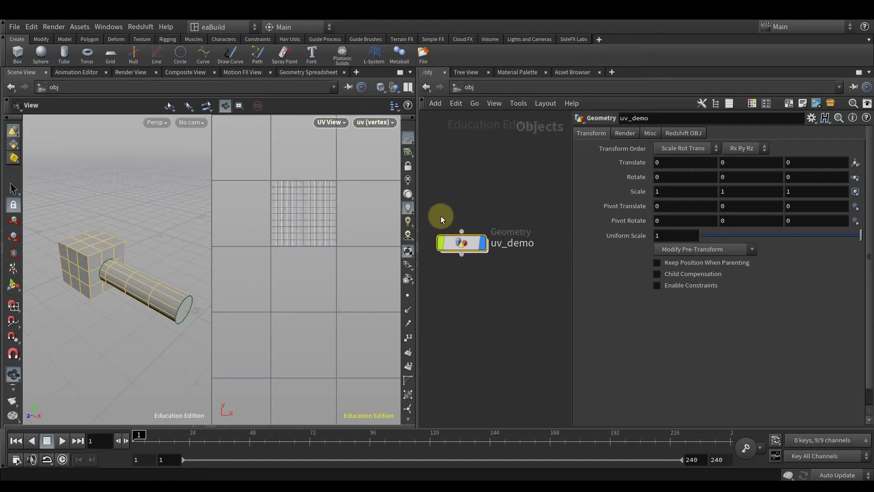
double_click(462, 241)
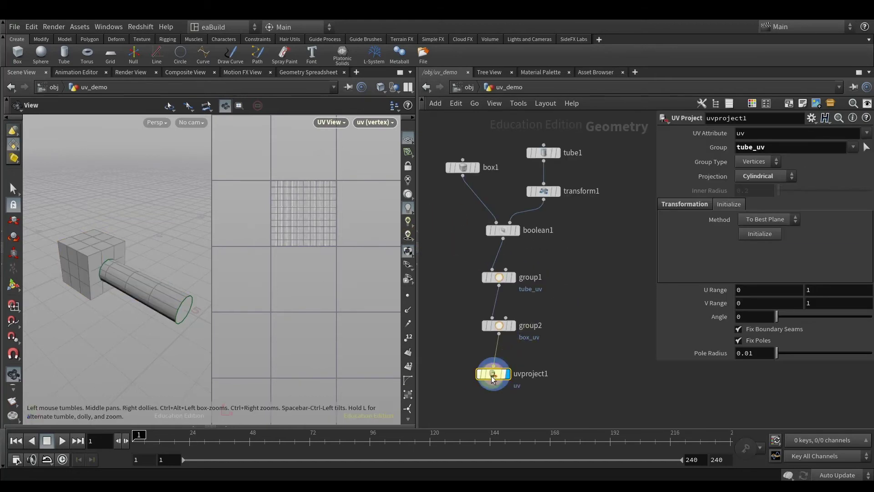
mouse_move(510, 379)
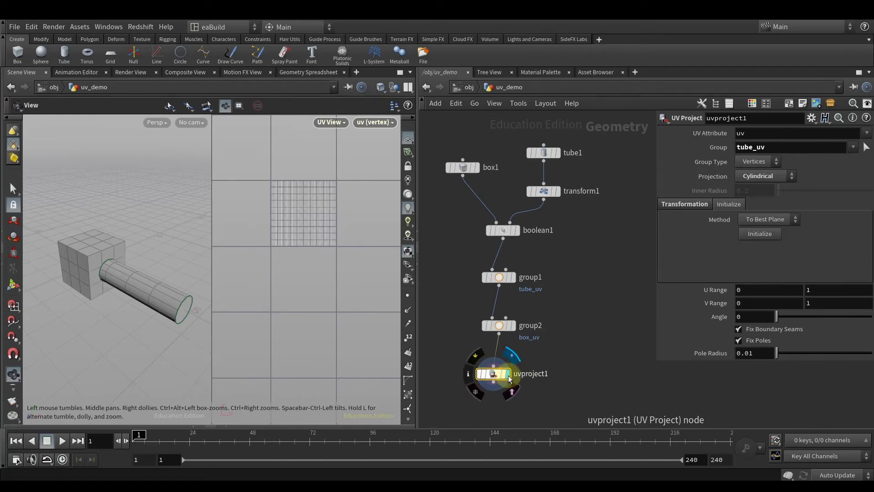
mouse_move(160, 244)
left_mouse_down()
mouse_move(169, 228)
mouse_move(164, 235)
left_mouse_up()
mouse_move(494, 374)
left_mouse_down()
mouse_move(502, 348)
mouse_move(499, 372)
left_mouse_up()
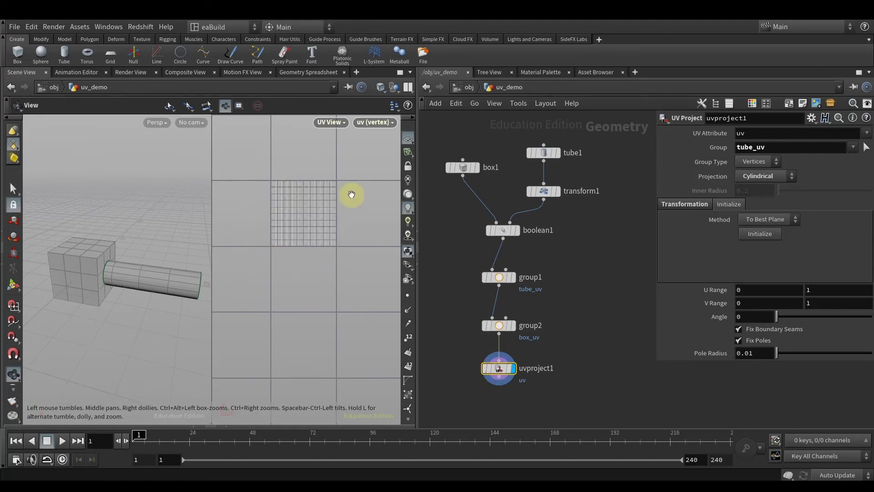
Add a UV Flatten node below uvproject1, connect it to that node's output and display its result
middle_click_drag(578, 362, 584, 335)
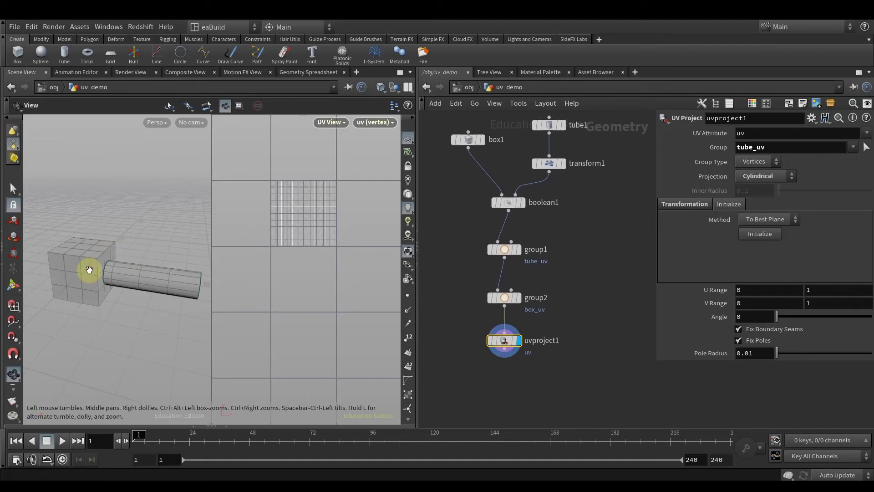
middle_click_drag(531, 400, 535, 379)
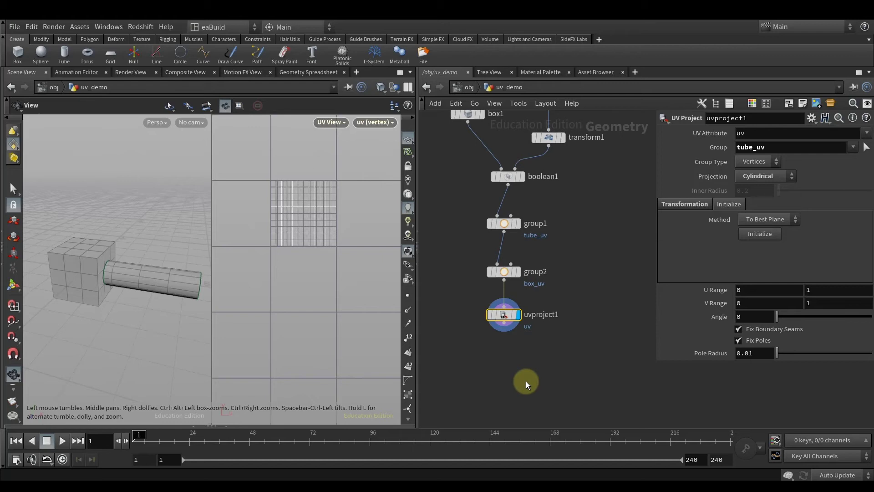
left_click(524, 381)
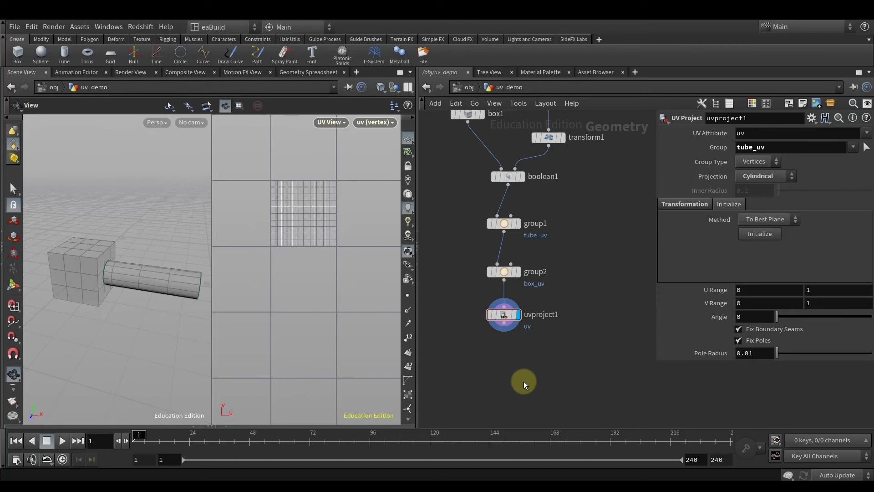
key("Tab")
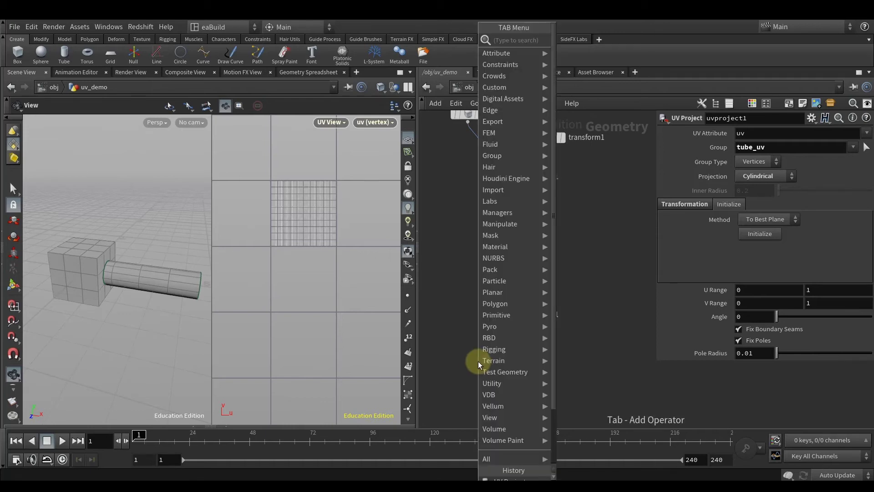
type("uvp")
type("r")
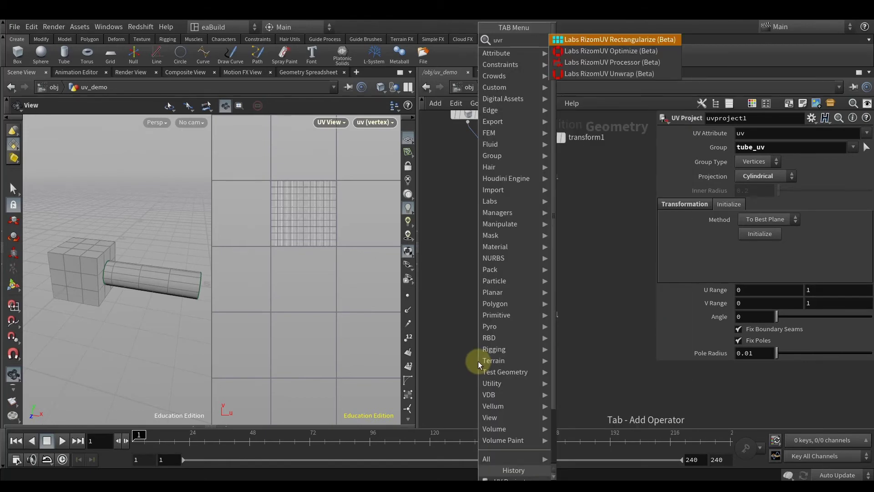
key("BackSpace")
type("fla")
key("Return")
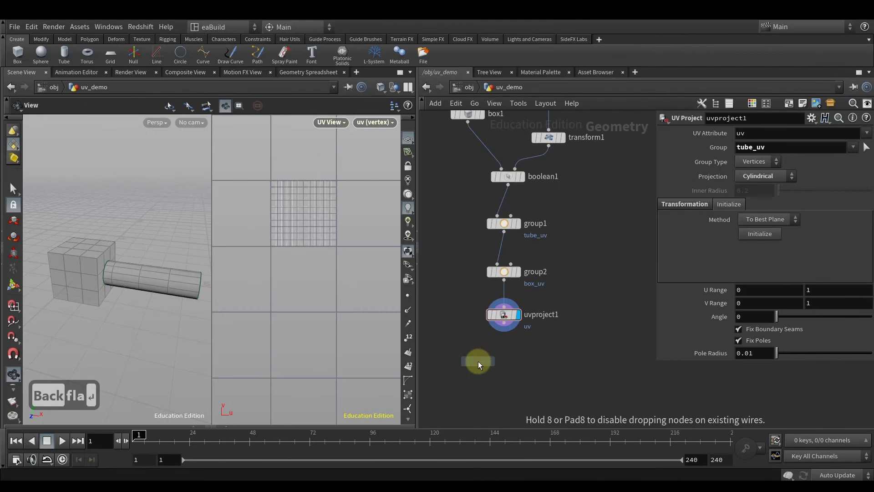
left_click(496, 367)
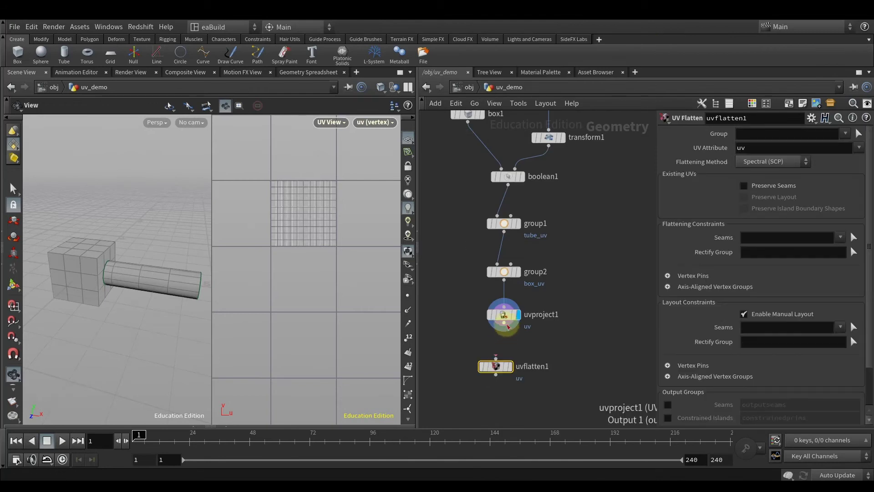
left_click_drag(504, 329, 512, 364)
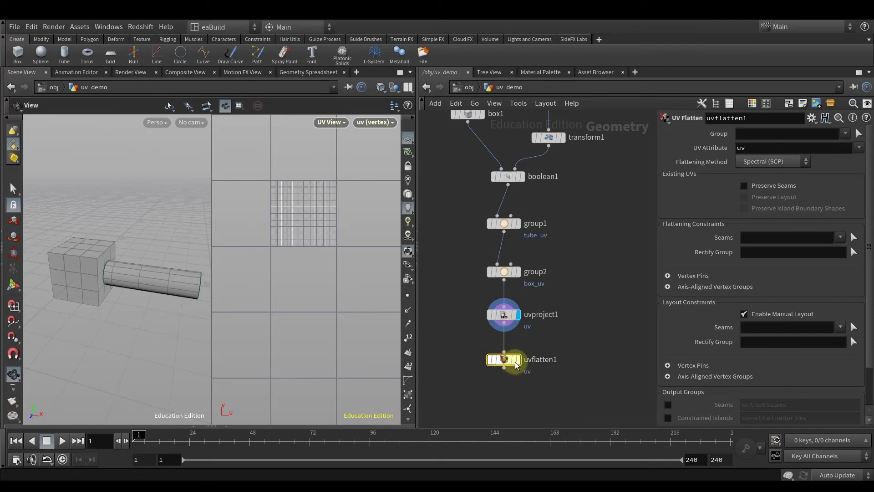
left_click(521, 365)
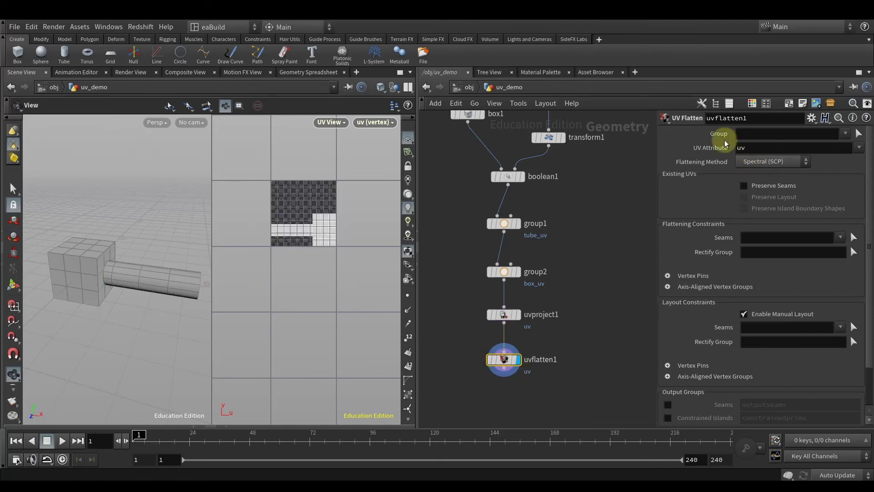
Restrict the UV Flatten node to the box_uv group and examine the box from several angles
left_click(845, 134)
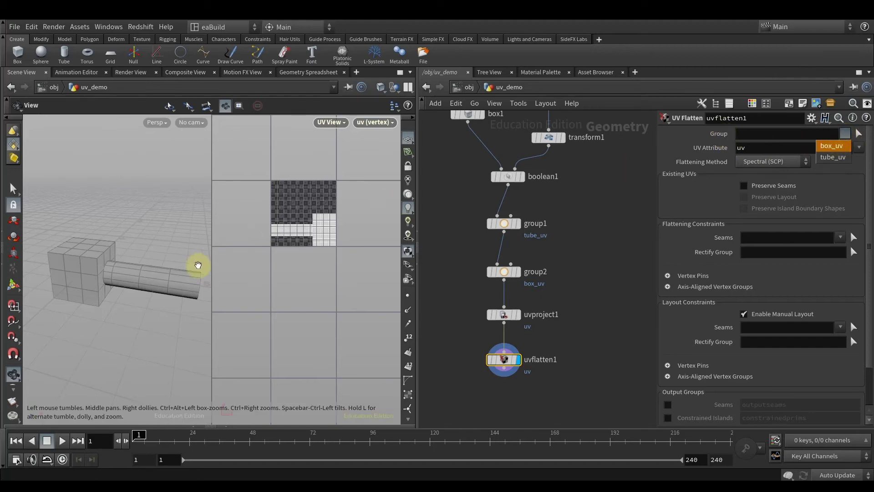
left_click(836, 150)
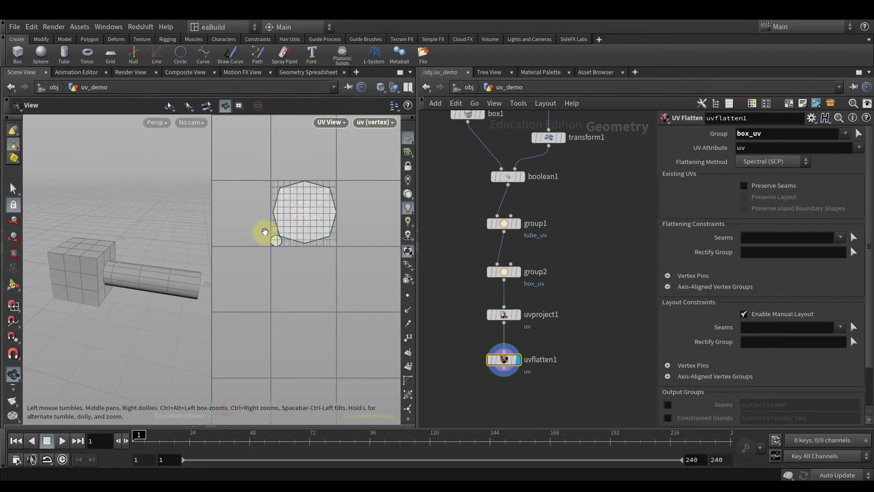
left_click_drag(156, 233, 121, 228)
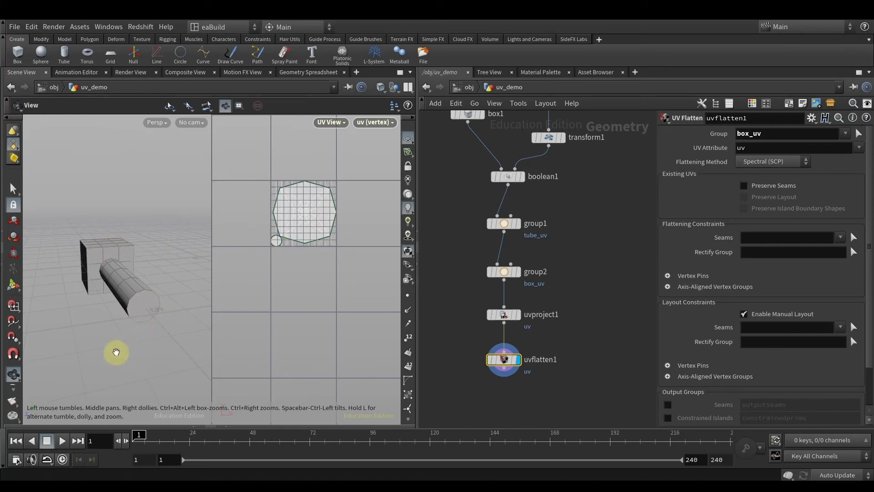
left_click_drag(88, 365, 136, 369)
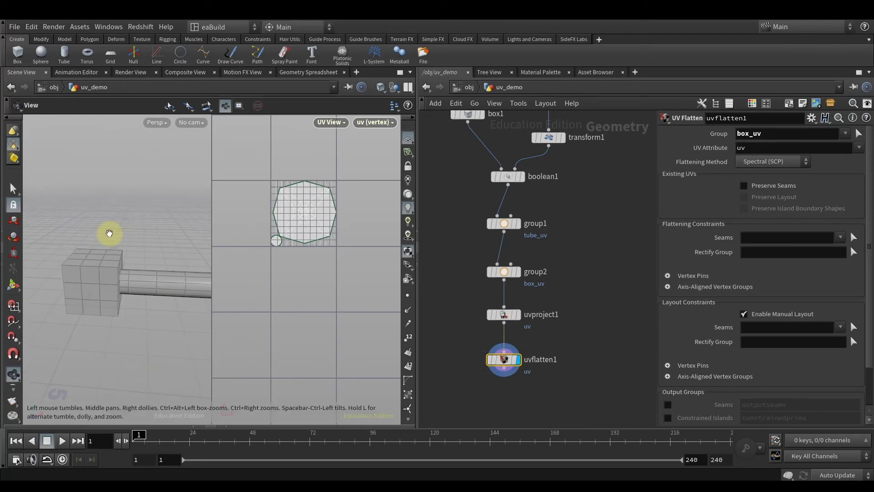
Activate UV Flatten's Cut New UV Seams mode and cut a seam along the upper edge of the box's front face
key("Return")
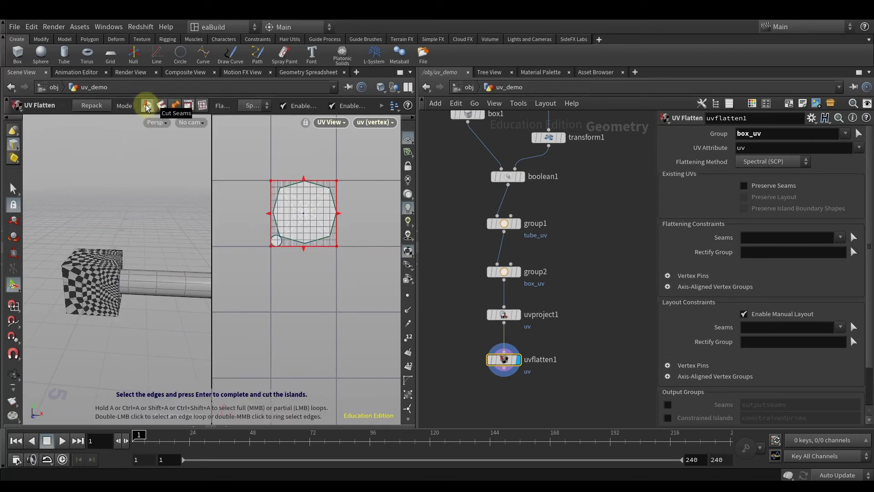
right_click(129, 157)
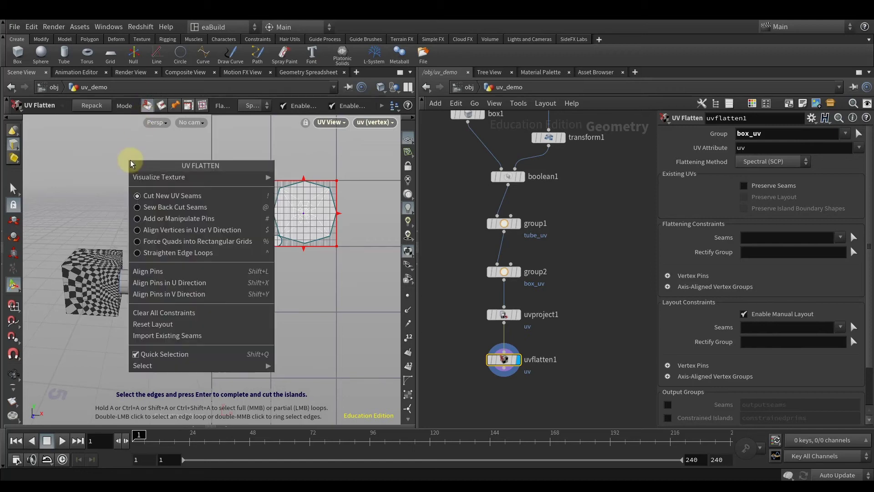
left_click(228, 196)
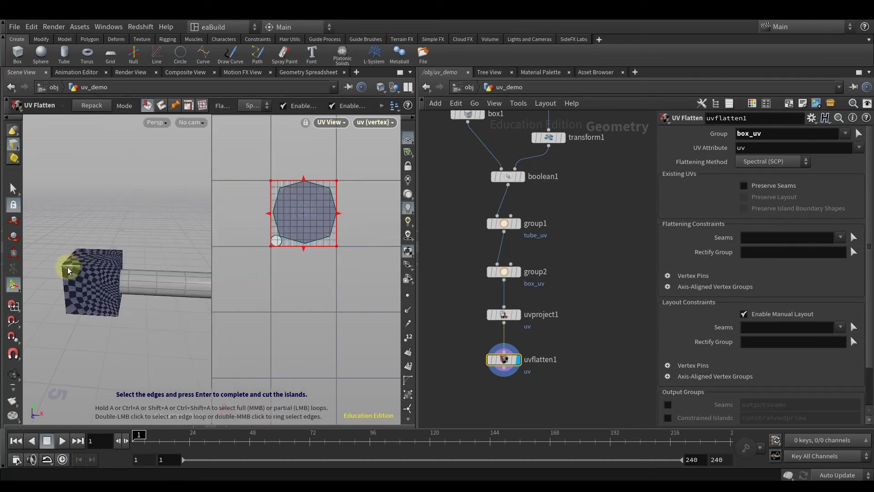
left_click(99, 268)
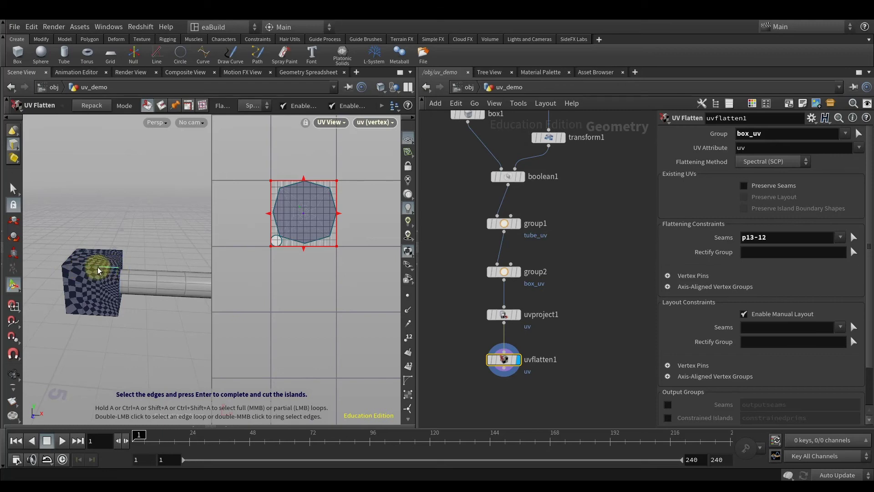
left_click(76, 261)
Cut seams along the left vertical edge and the lower edge of the box's front face
left_click(65, 275)
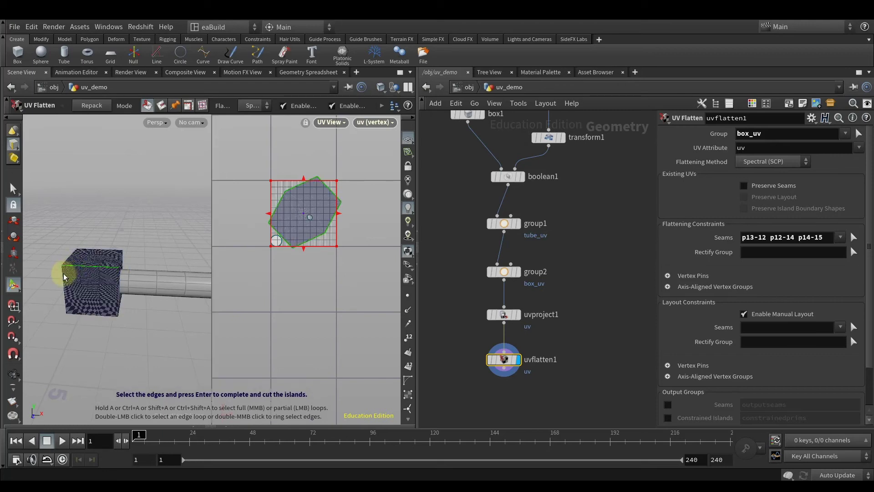
left_click(65, 295)
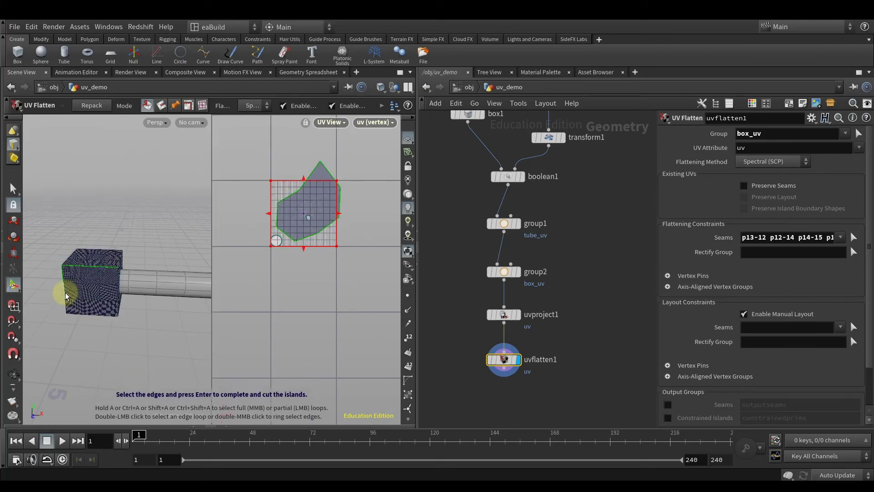
left_click(67, 311)
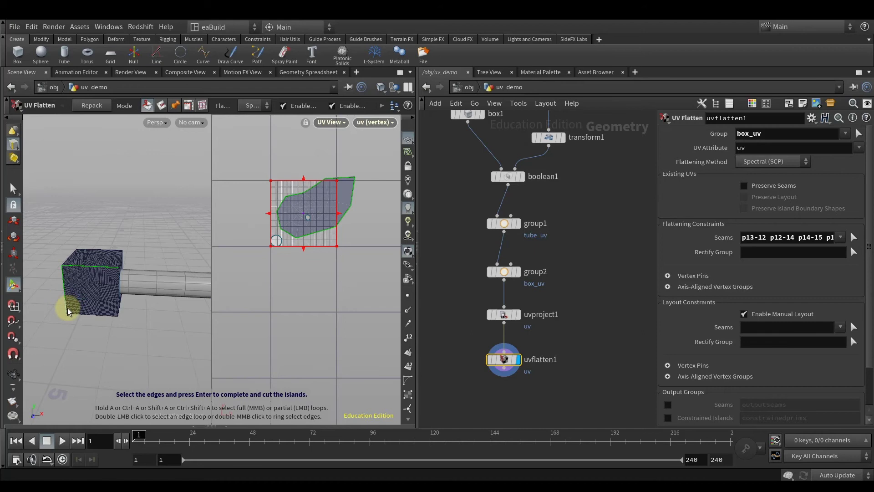
left_click(108, 315)
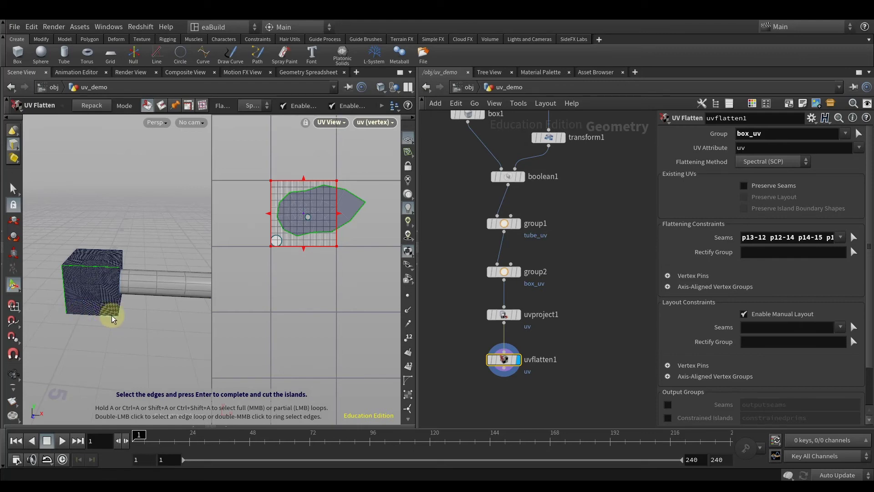
left_click(74, 316)
left_click(94, 313)
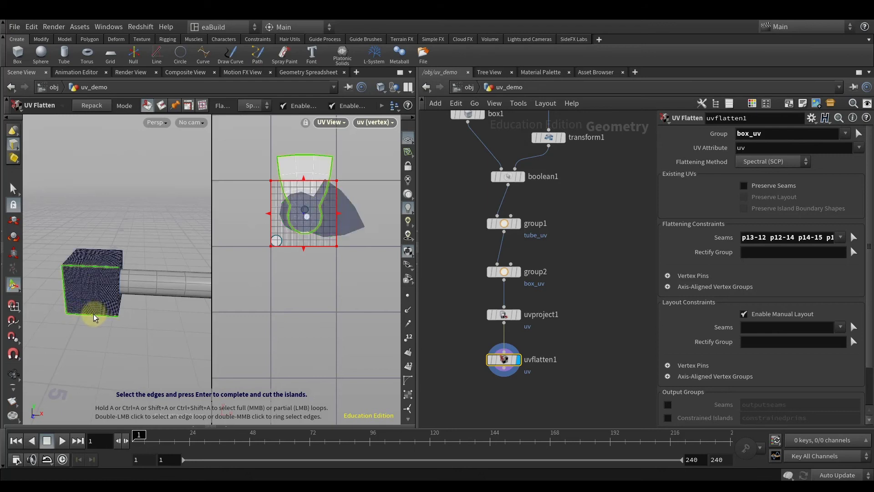
Cut seams along the box's top-face edge above the tube and the top-face edge opposite the already cut front face
left_click_drag(160, 324, 102, 273, "alt")
left_click(94, 270)
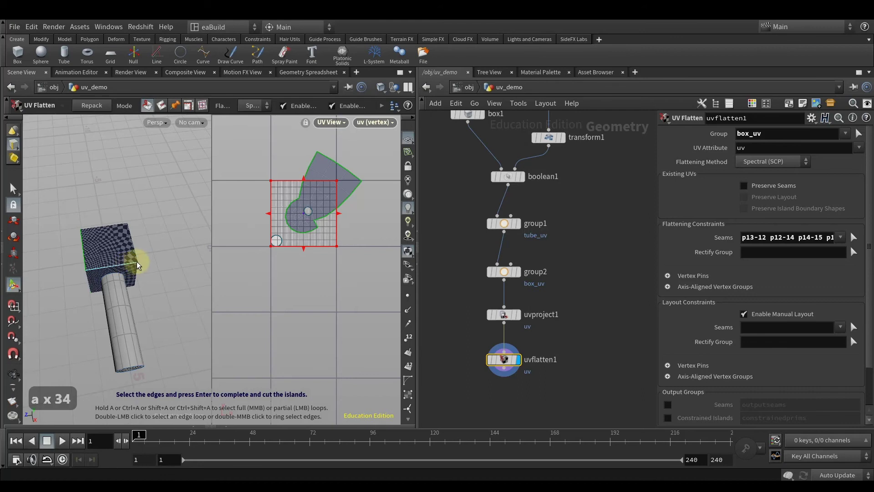
left_click(114, 262)
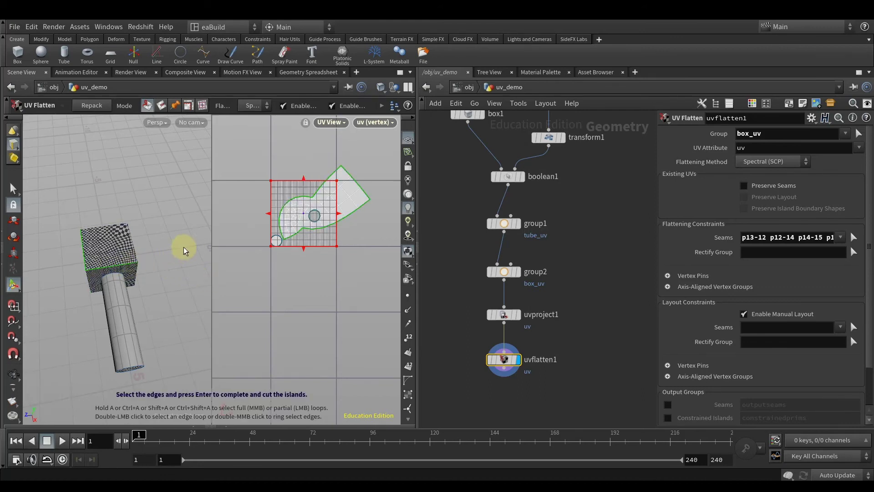
key("Escape")
left_click_drag(182, 247, 140, 239)
key("Return")
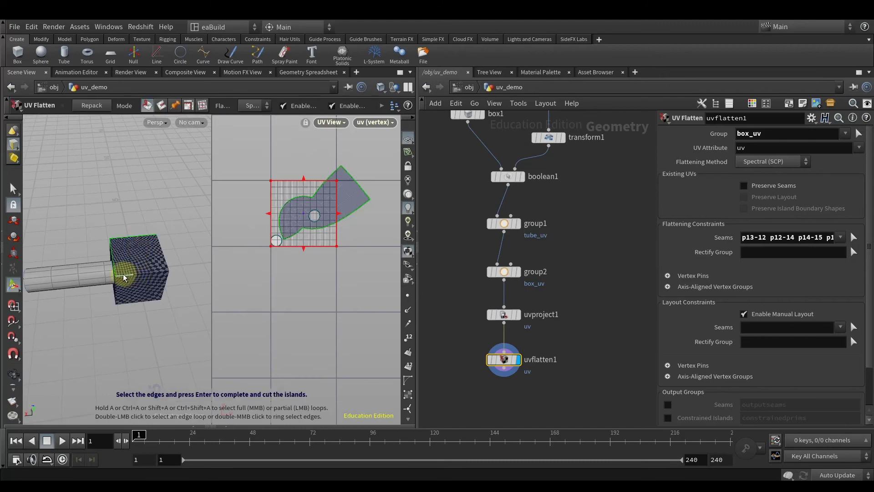
left_click(149, 274)
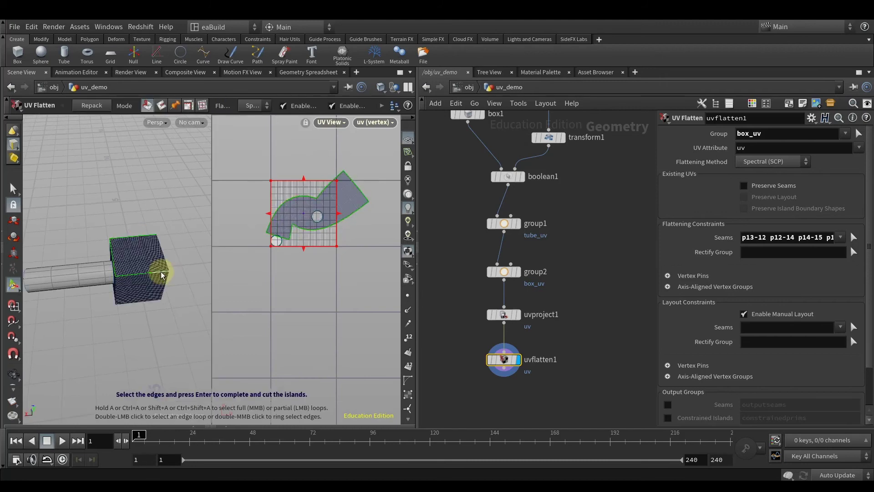
Cut seams along the uncut vertical edge of the box's end away from the tube and the adjoining back face's lower edge
key("Escape")
left_click_drag(195, 324, 162, 283)
key("Return")
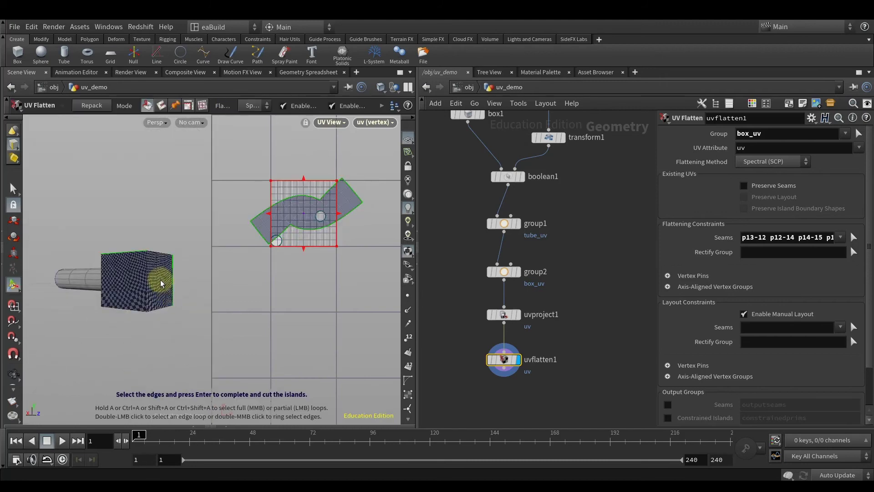
left_click(149, 278)
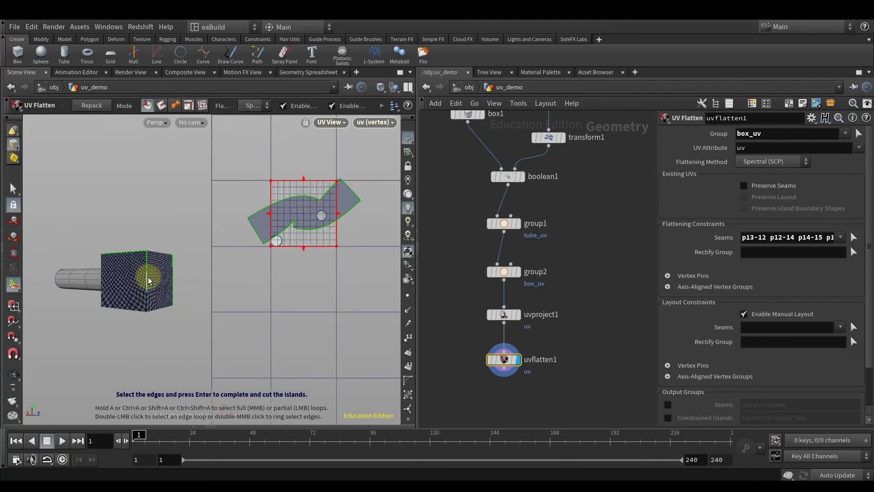
left_click(148, 279)
left_click(146, 302)
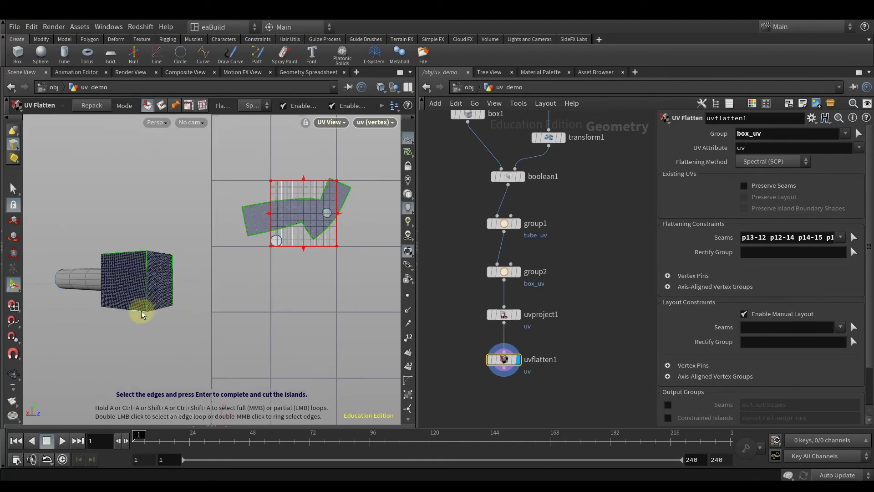
left_click(125, 314)
left_click(108, 309)
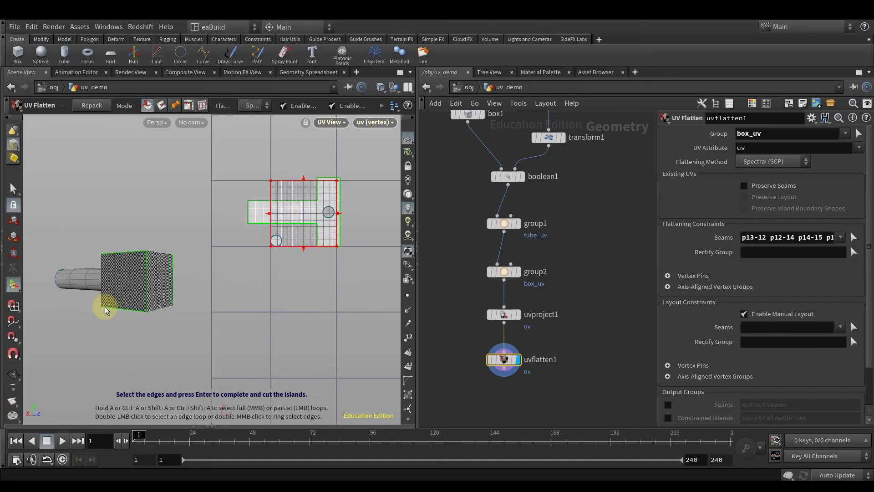
Repack the flattened UV islands, leave the UV Flatten tool and compare the UV layout with the model
left_click_drag(111, 361, 149, 368, "alt")
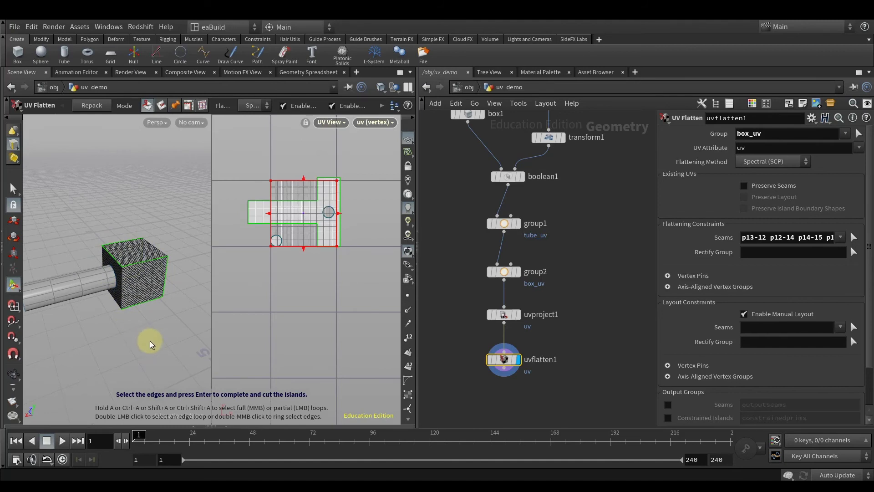
left_click(92, 105)
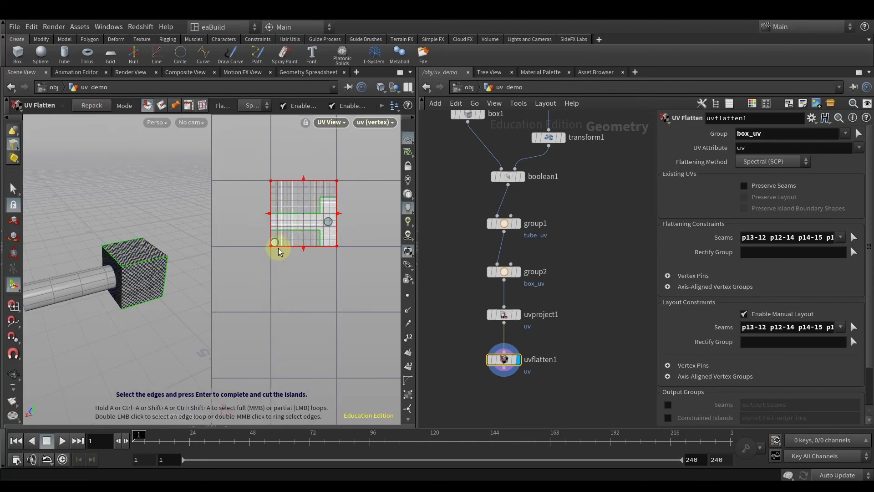
left_click(331, 189)
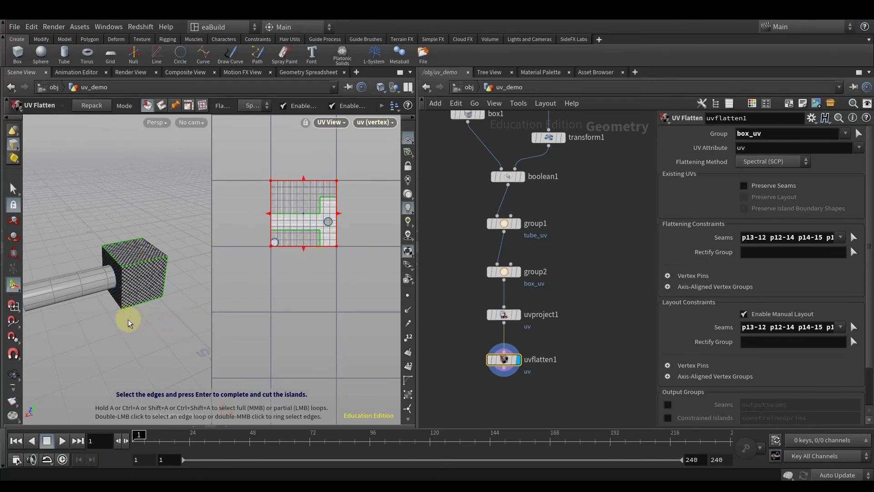
key("Escape")
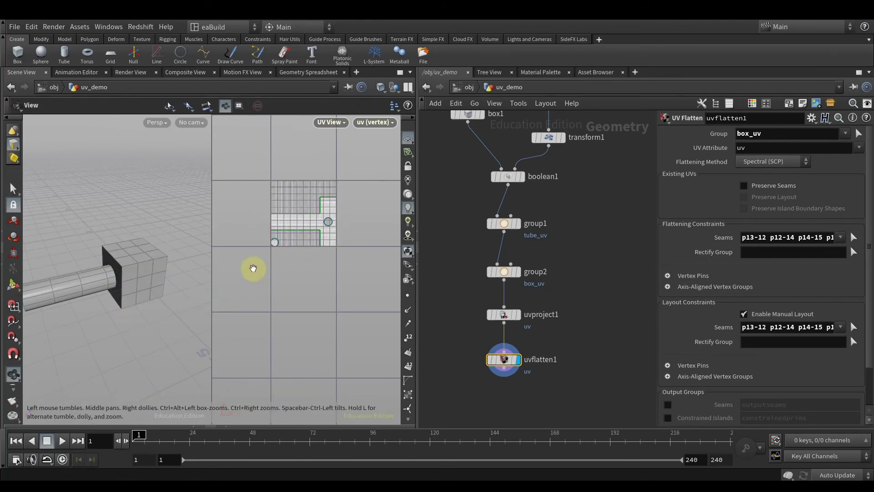
right_click_drag(305, 239, 306, 267)
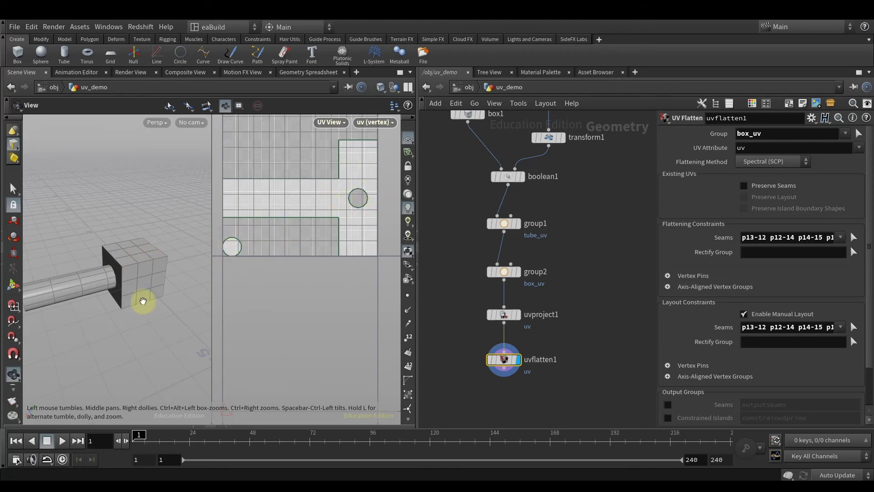
left_click_drag(178, 316, 114, 308)
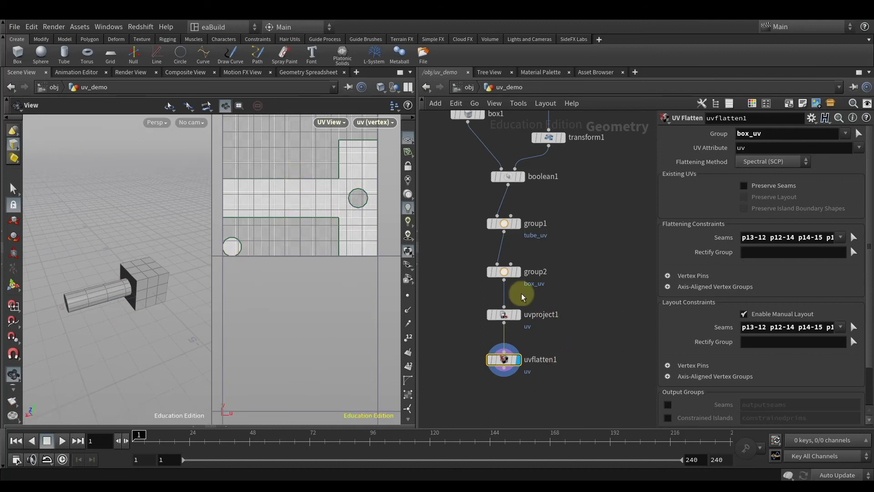
middle_click_drag(306, 168, 332, 203)
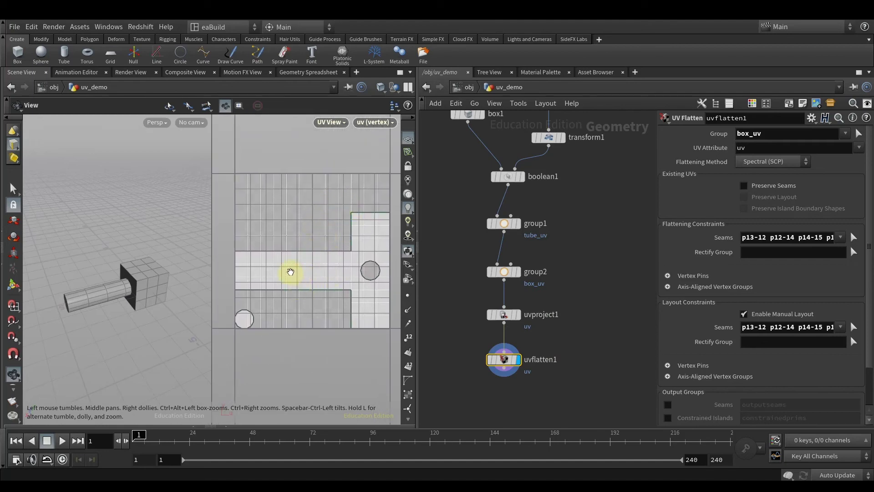
Add a UV Layout node below uvflatten1, connect it to that node's output and display its result
middle_click_drag(585, 346, 603, 268)
key("Tab")
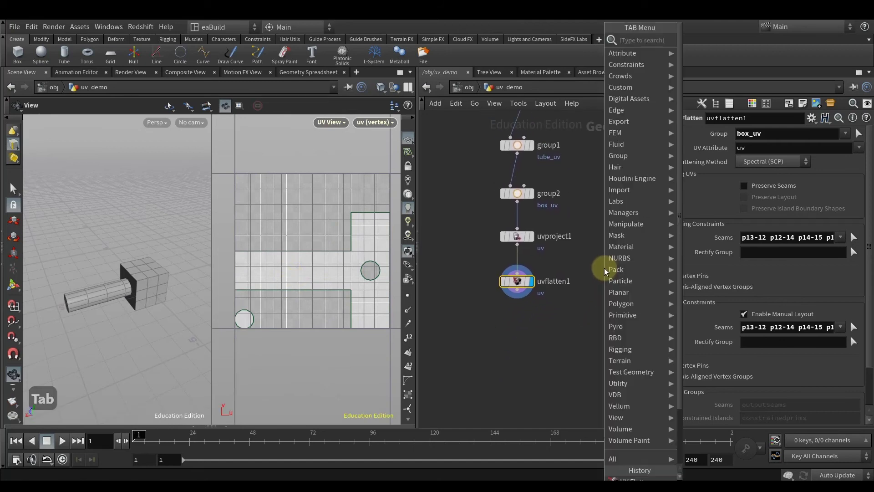
type("uvlayou")
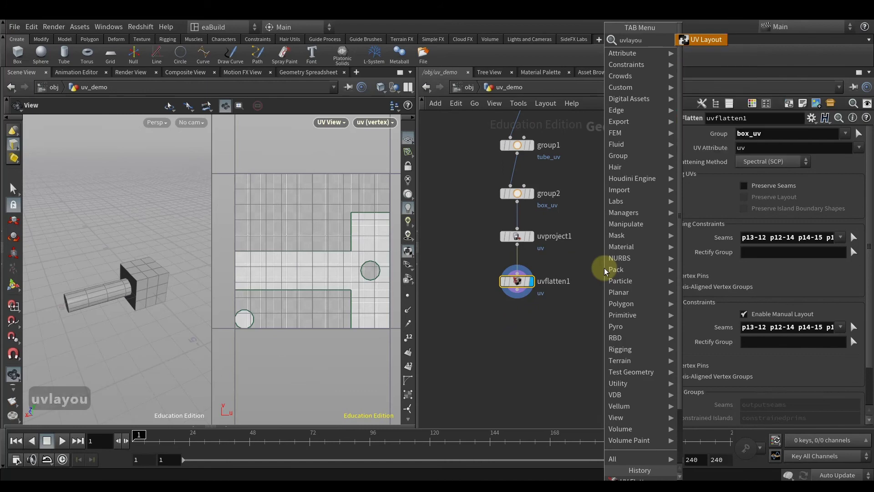
key("Return")
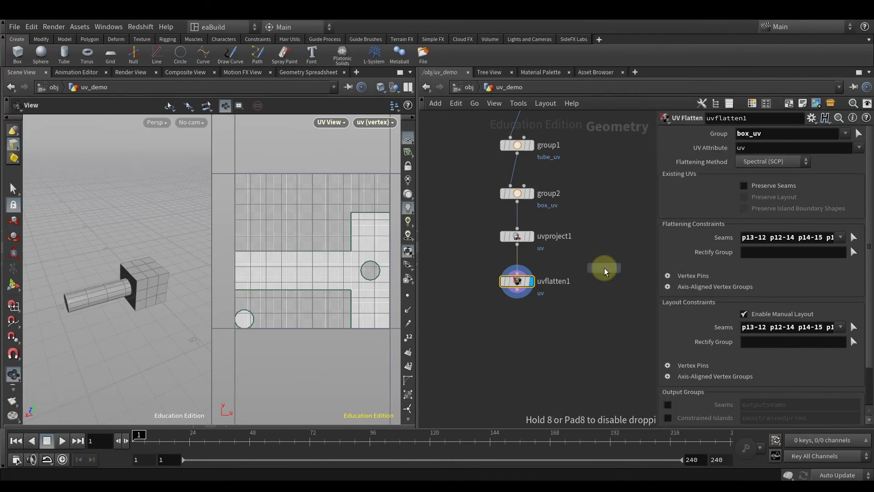
left_click(521, 331)
left_click_drag(524, 293, 511, 321)
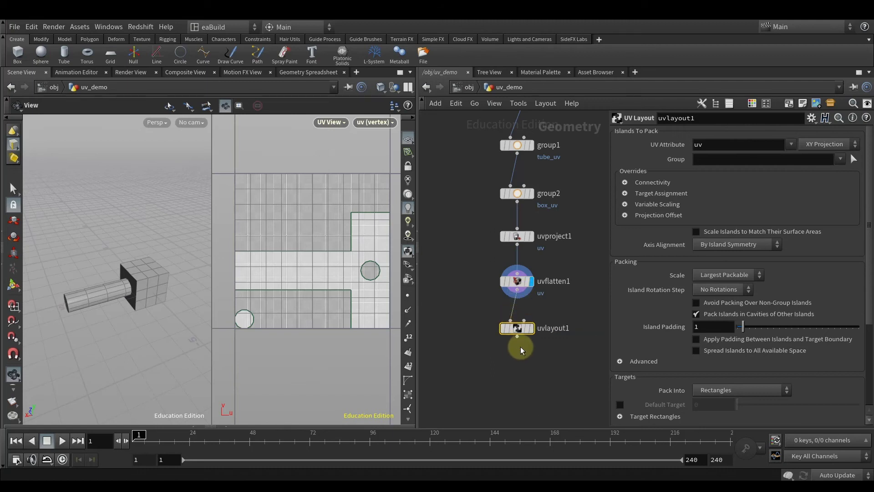
left_click(518, 332)
left_click_drag(518, 334, 531, 325)
mouse_move(531, 323)
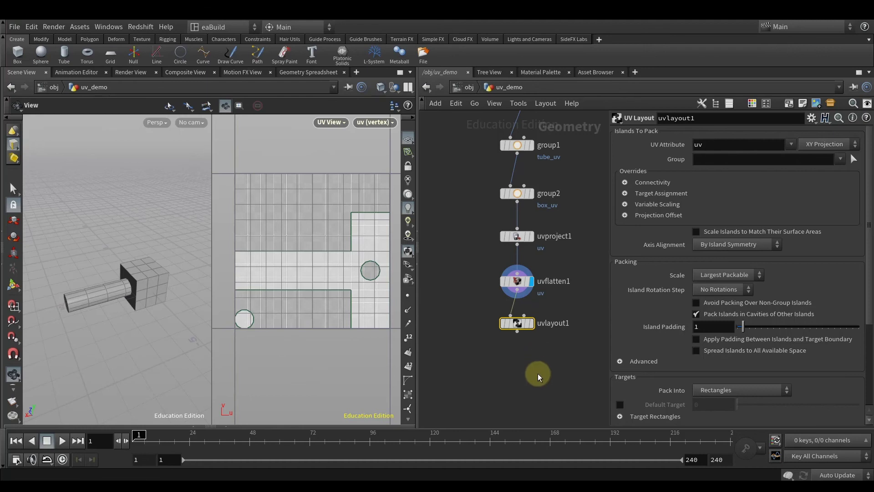
left_click(533, 326)
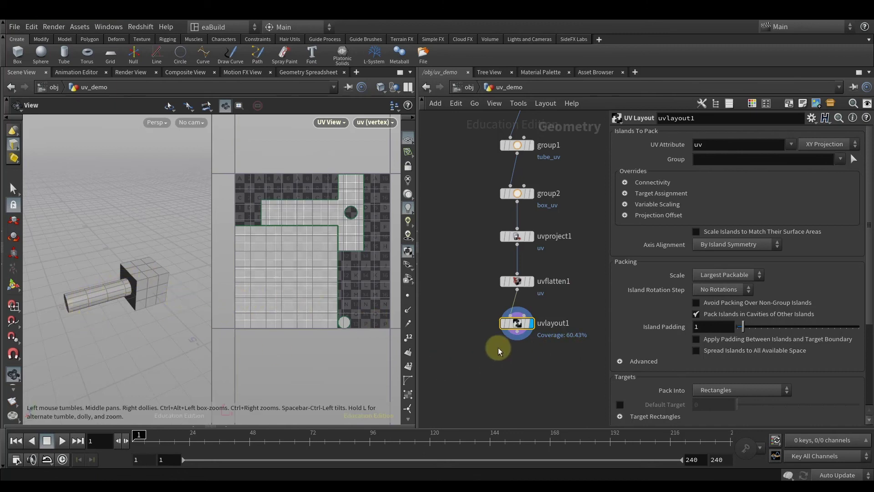
Add a UV Quick Shade node below uvlayout1, connect and display it, and examine the grid texture on the box and tube
middle_click_drag(499, 359, 503, 321)
key("Tab")
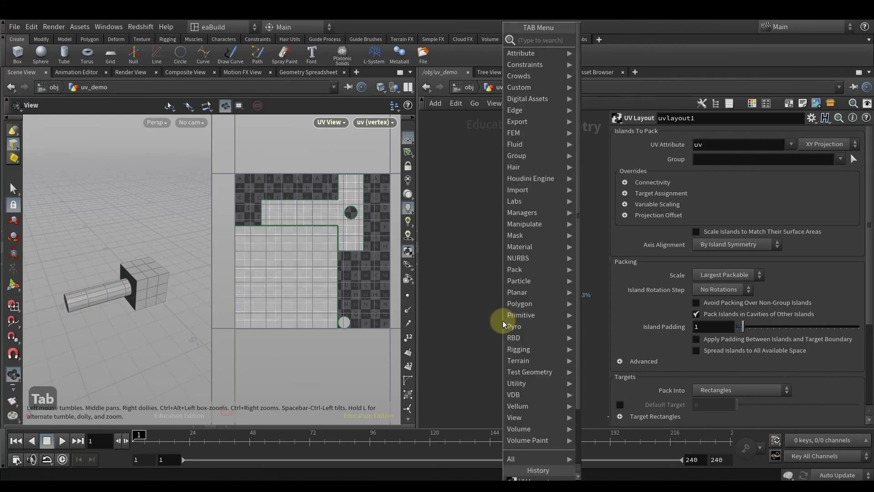
type("uvq")
key("Return")
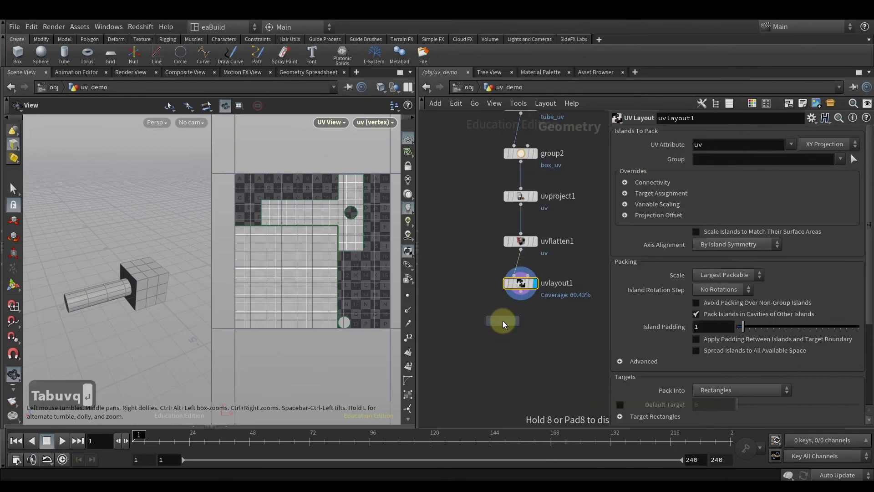
left_click(501, 328)
left_click(520, 292)
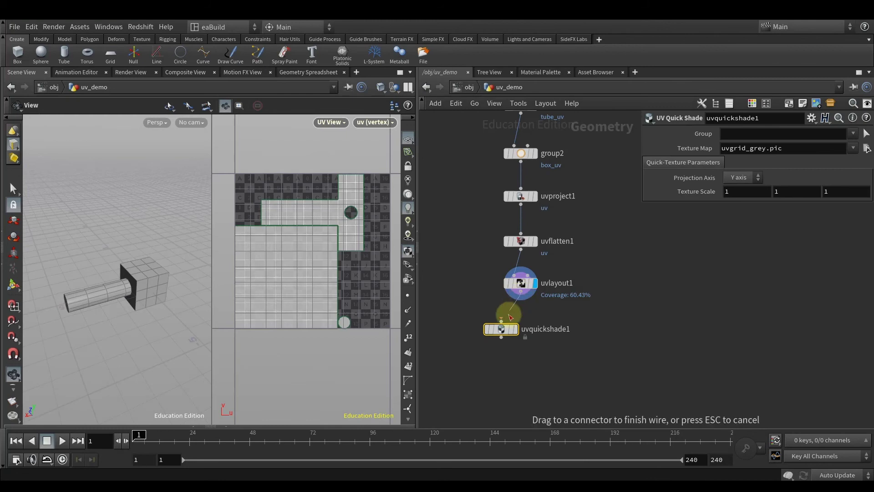
left_click(501, 321)
left_click(516, 329)
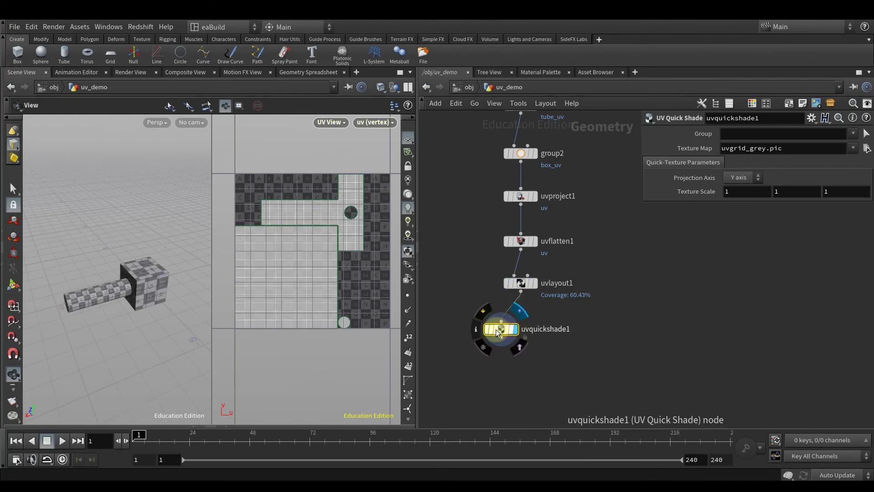
left_click_drag(107, 327, 161, 244)
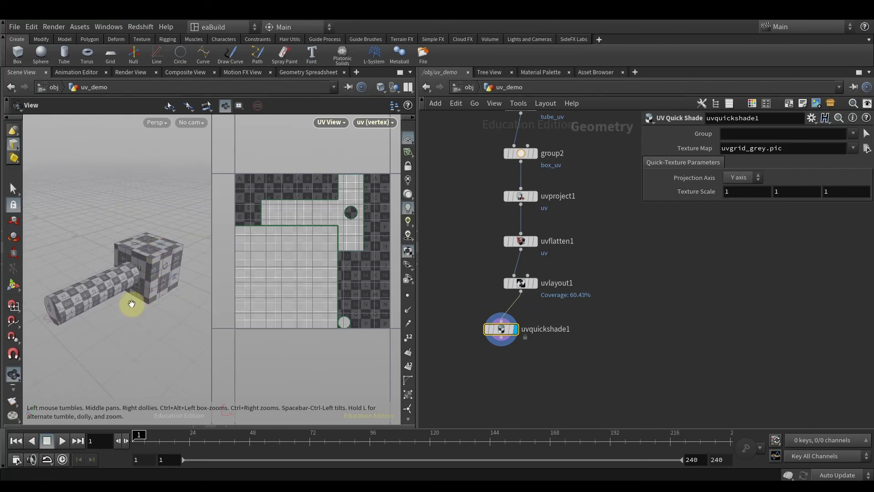
left_click_drag(99, 295, 111, 321)
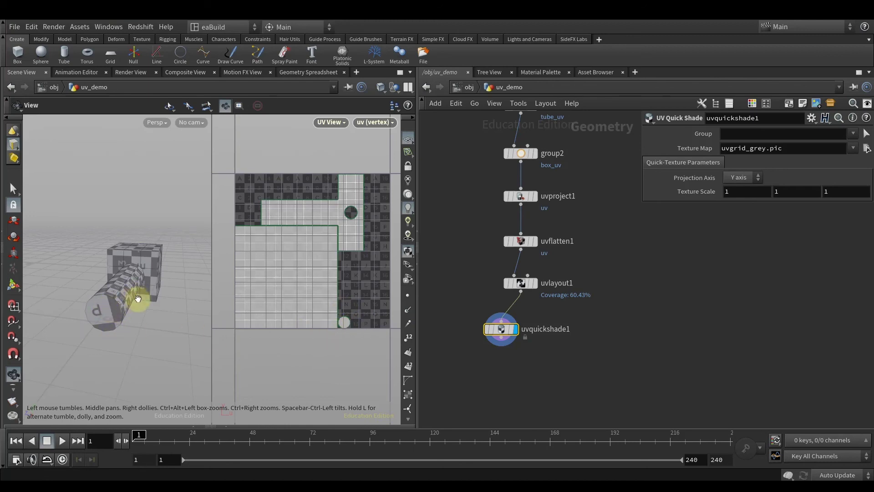
left_click_drag(137, 299, 156, 289)
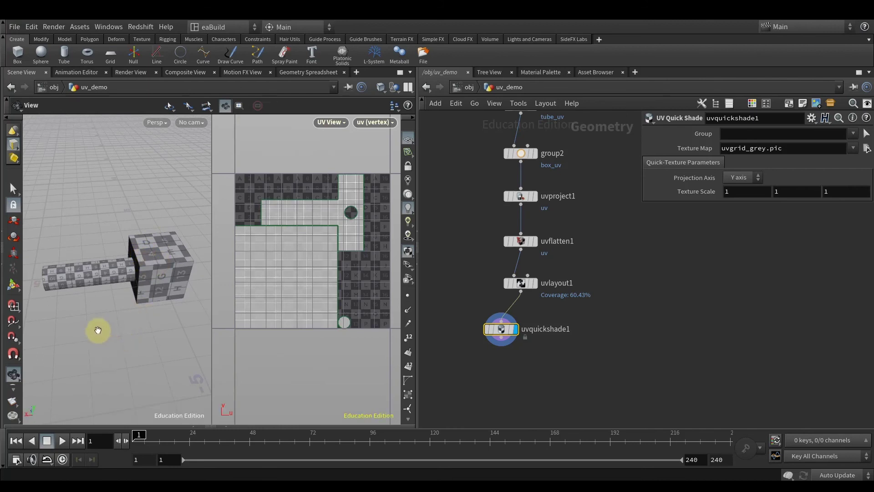
mouse_move(95, 330)
left_mouse_down()
mouse_move(121, 319)
mouse_move(107, 332)
left_mouse_up()
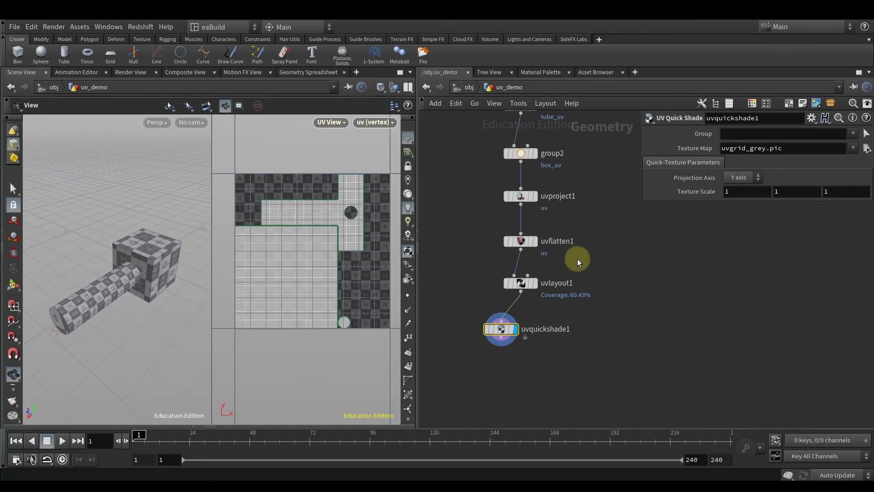
Enable Scale Islands to Match Their Surface Areas on uvlayout1 and check the grid texture's size across the box and tube
left_click(523, 287)
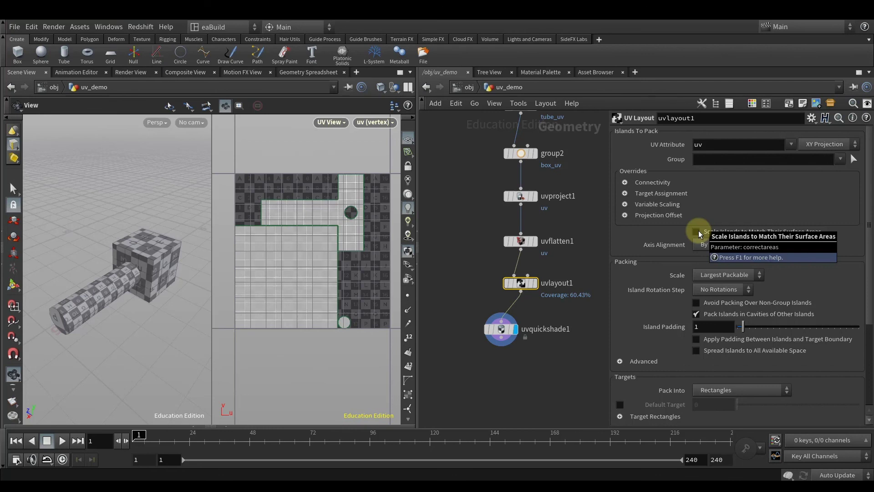
left_click(696, 232)
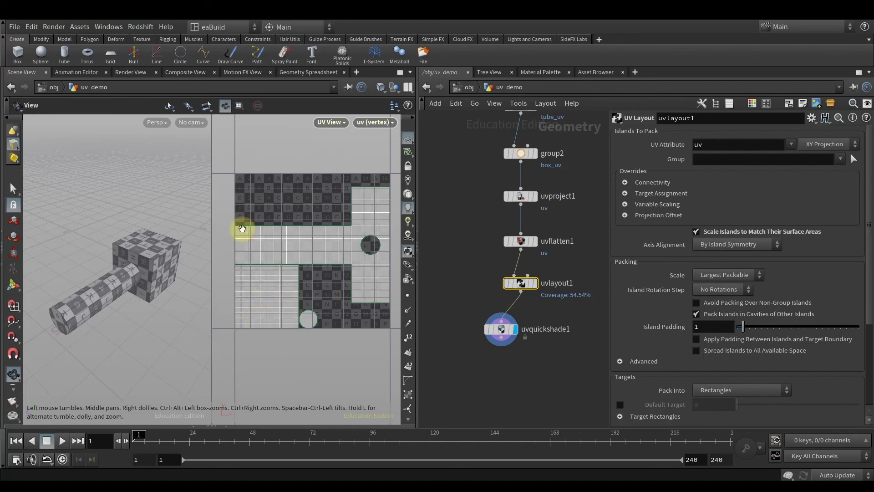
left_click_drag(176, 332, 139, 302)
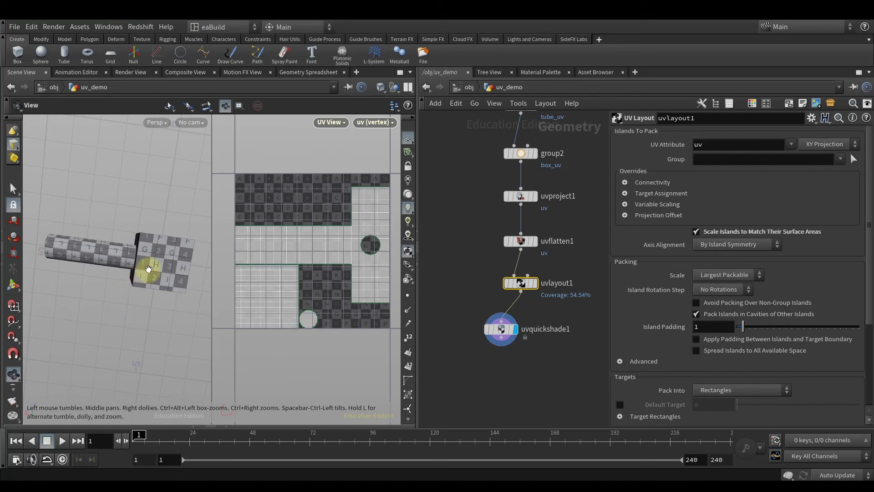
mouse_move(129, 260)
left_mouse_down()
mouse_move(131, 283)
mouse_move(133, 264)
left_mouse_up()
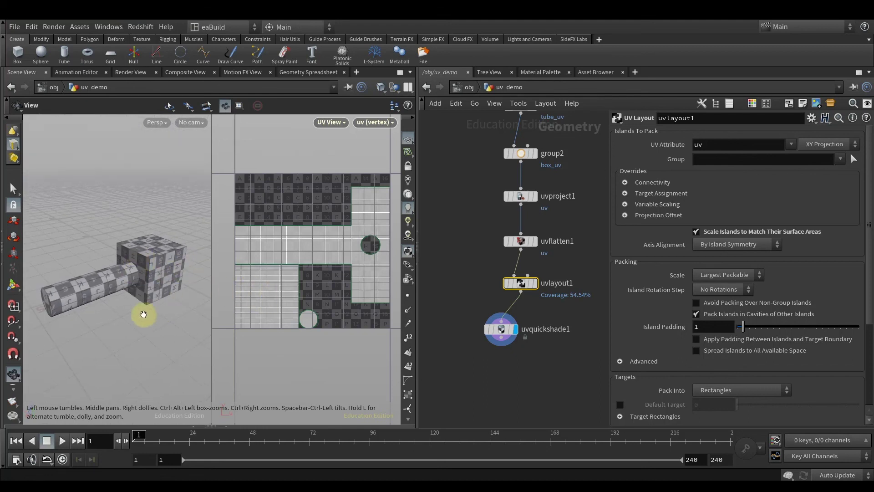
mouse_move(142, 312)
left_mouse_down()
mouse_move(173, 299)
mouse_move(118, 310)
mouse_move(152, 285)
mouse_move(172, 285)
mouse_move(162, 312)
mouse_move(148, 313)
left_mouse_up()
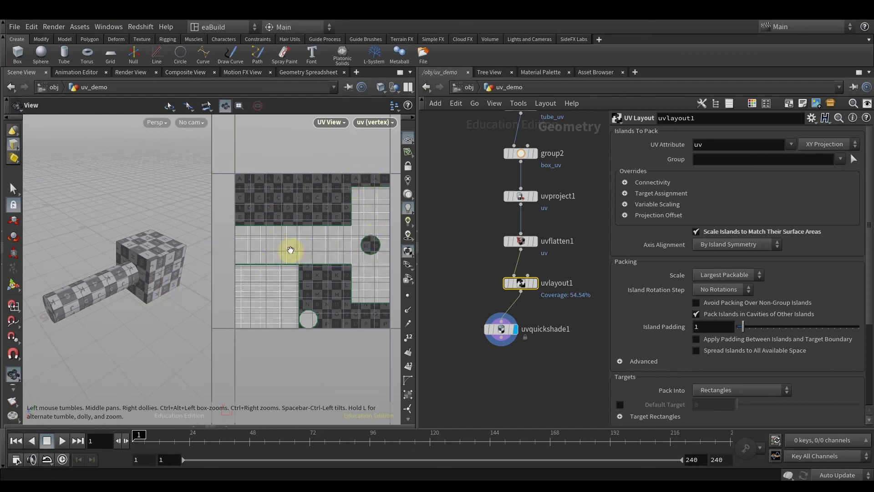
left_click_drag(105, 328, 121, 332)
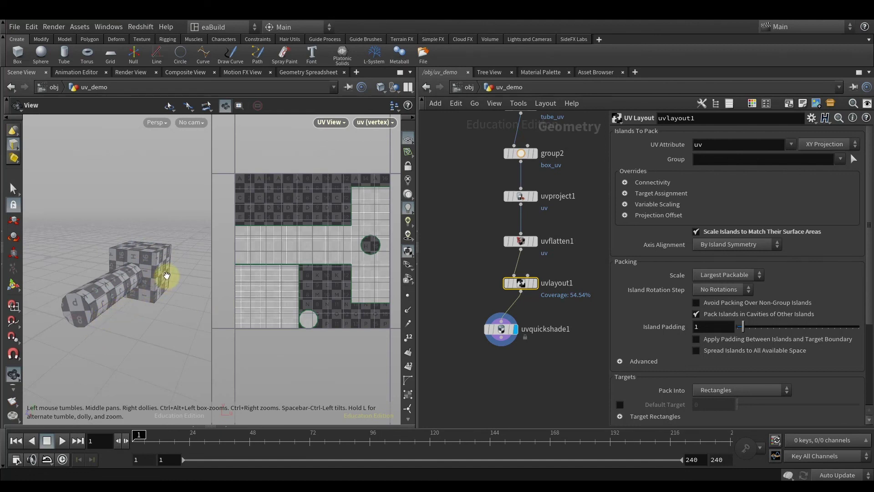
left_click_drag(176, 277, 146, 289)
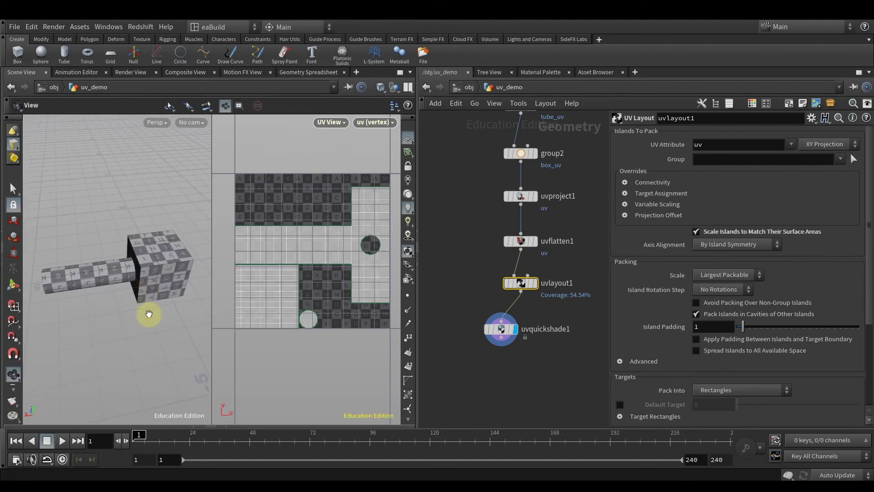